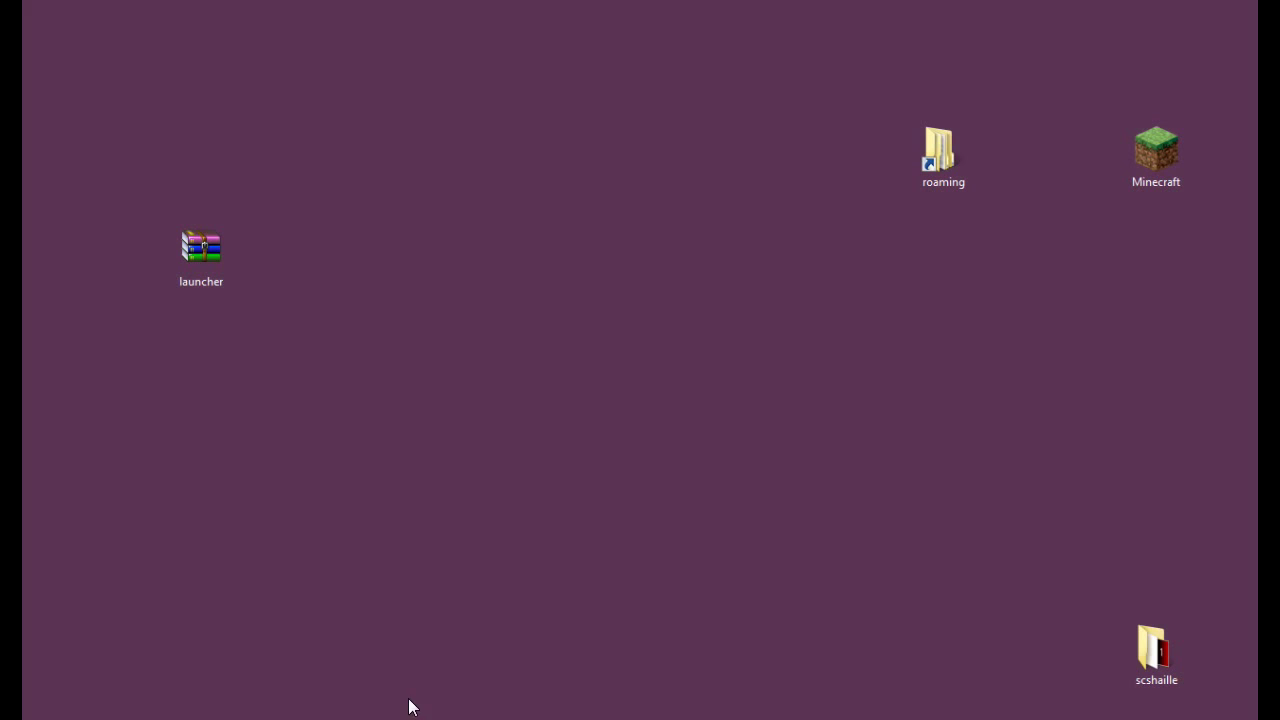
# Examine the KeiNett Launcher v1.400 forum post for the launcher's download link, and return to the desktop.
pyautogui.click(400, 718)
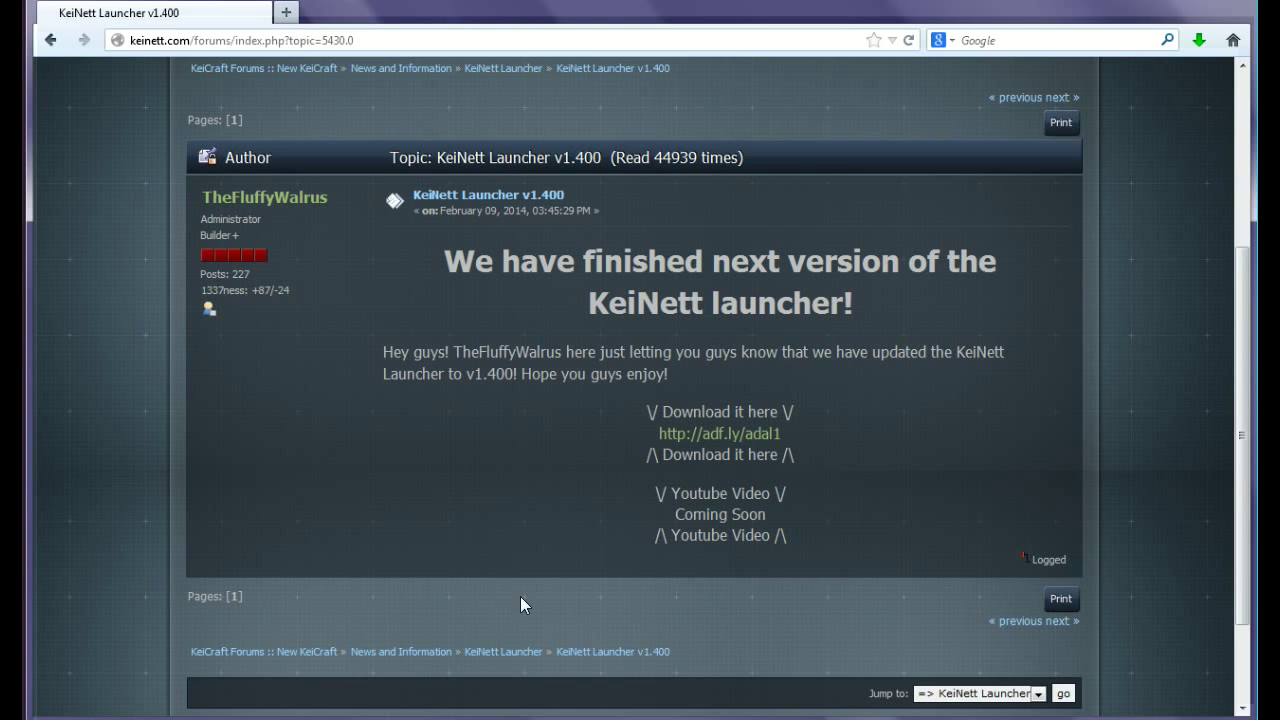
pyautogui.scroll(4, 531, 597)
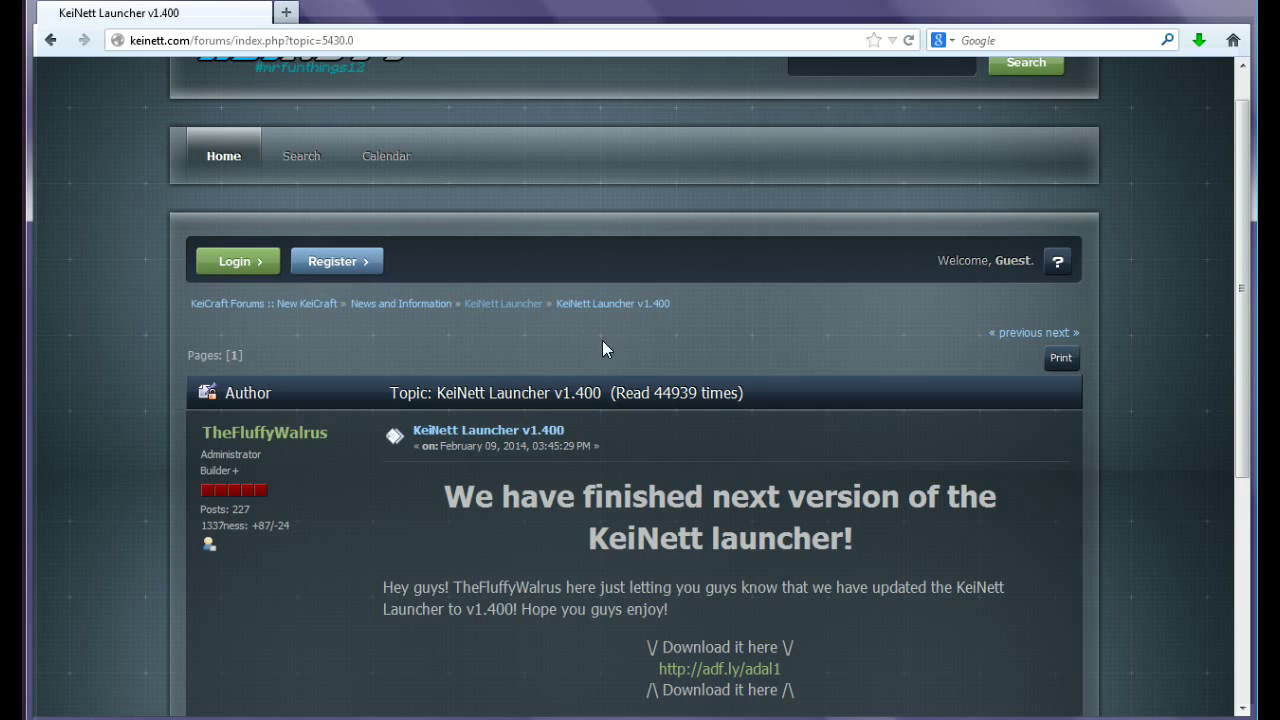
pyautogui.scroll(-2, 640, 360)
pyautogui.scroll(-5, 652, 368)
pyautogui.scroll(2, 848, 473)
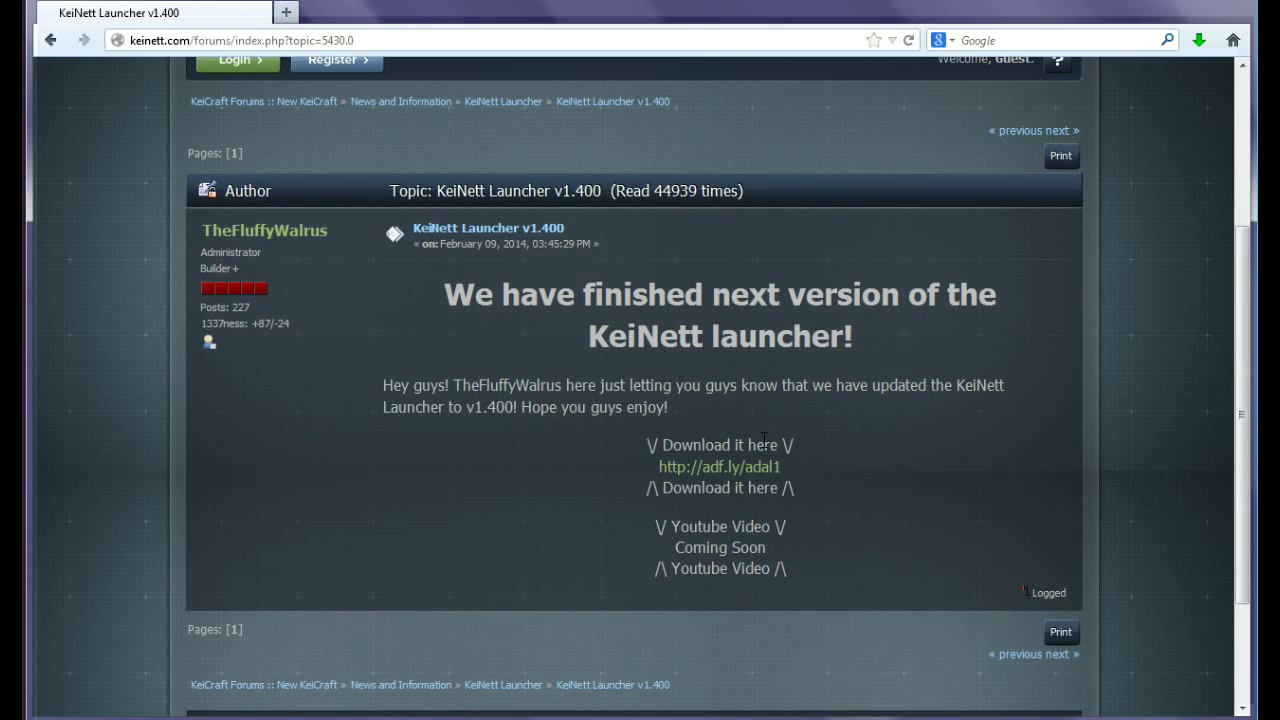
pyautogui.moveTo(840, 566); pyautogui.dragTo(751, 377)
pyautogui.click(844, 576)
pyautogui.moveTo(812, 497); pyautogui.dragTo(646, 450)
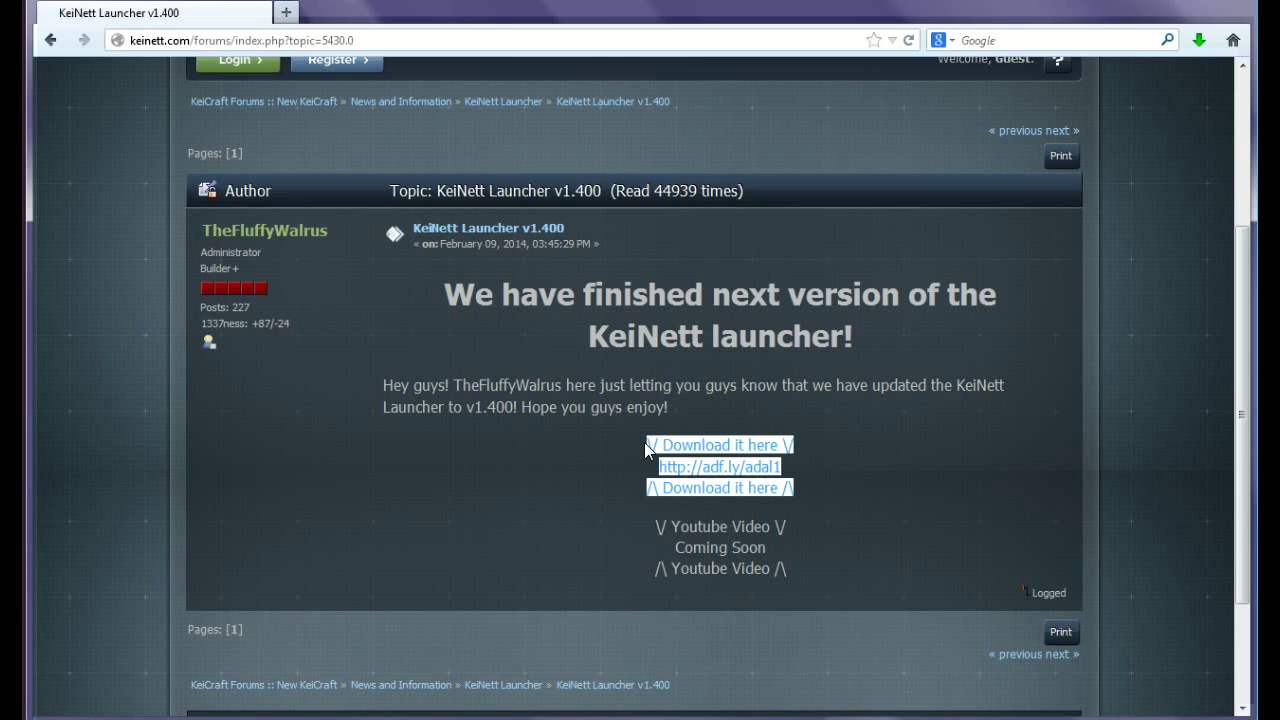
pyautogui.click(692, 420)
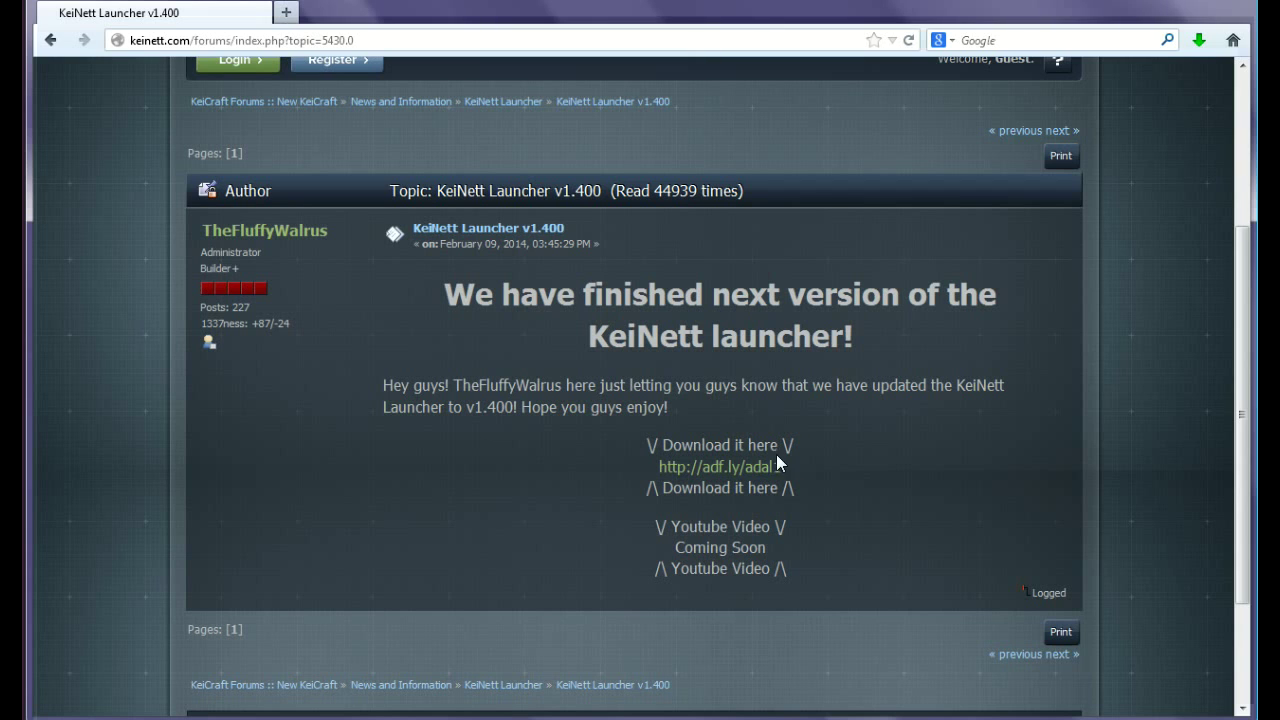
pyautogui.click(450, 718)
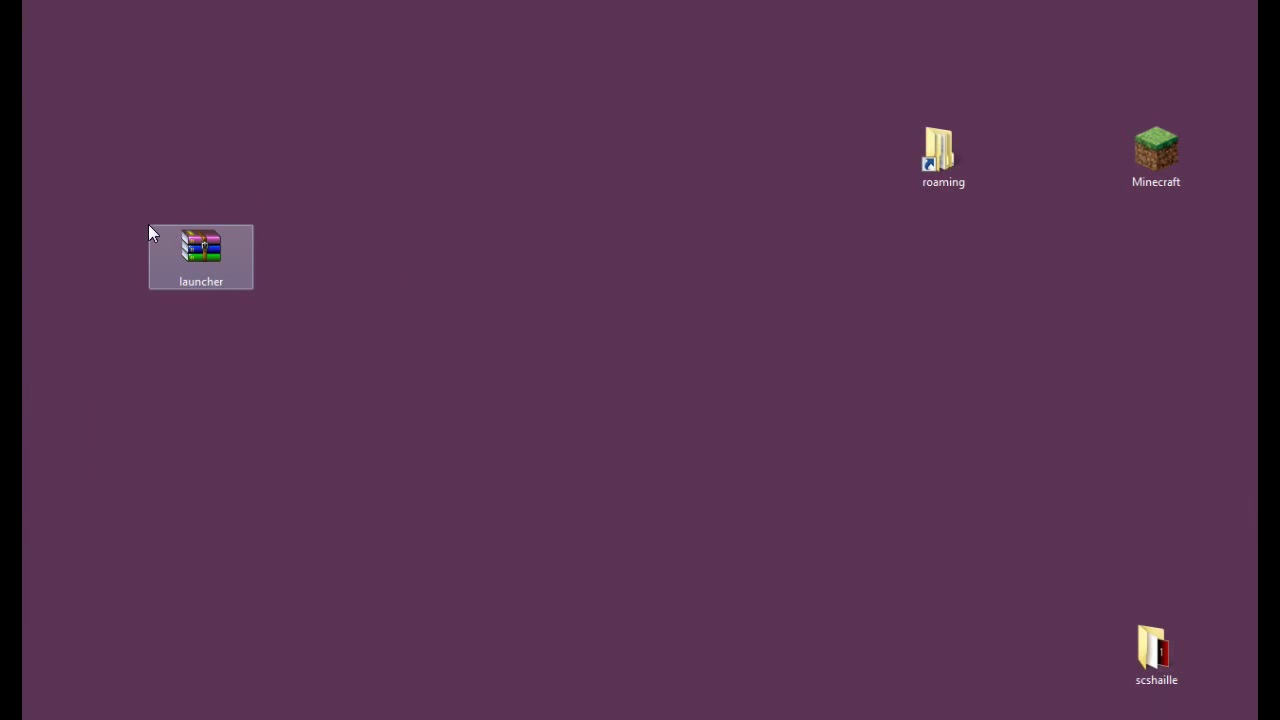
# Open the launcher archive from the desktop and check the Mac OS & Linux folder inside KN Launcher.
pyautogui.rightClick(209, 242)
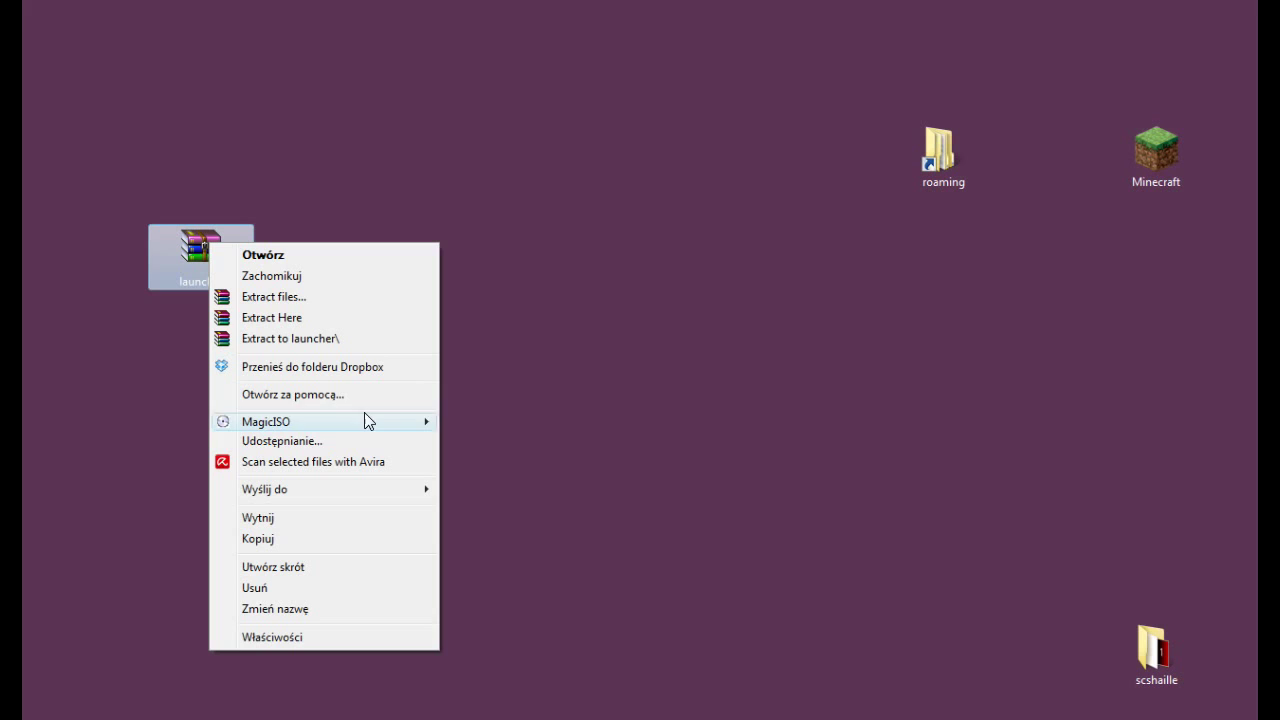
pyautogui.click(274, 178)
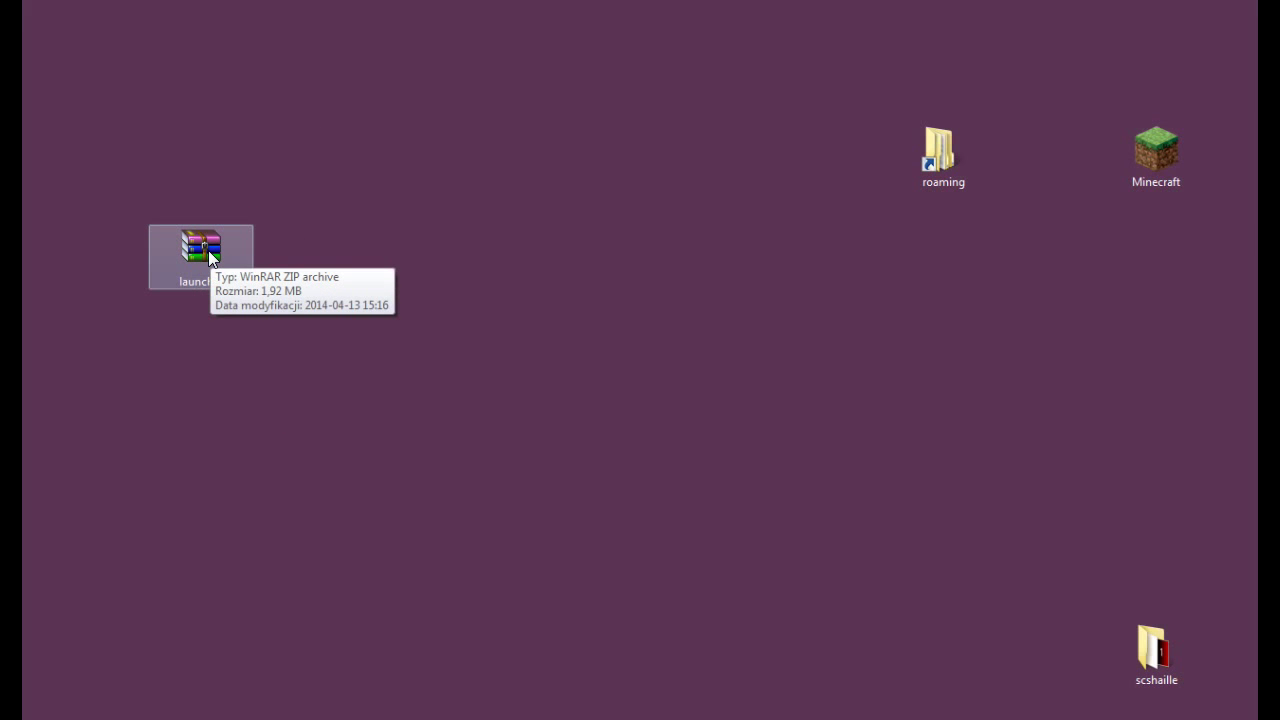
pyautogui.doubleClick(208, 250)
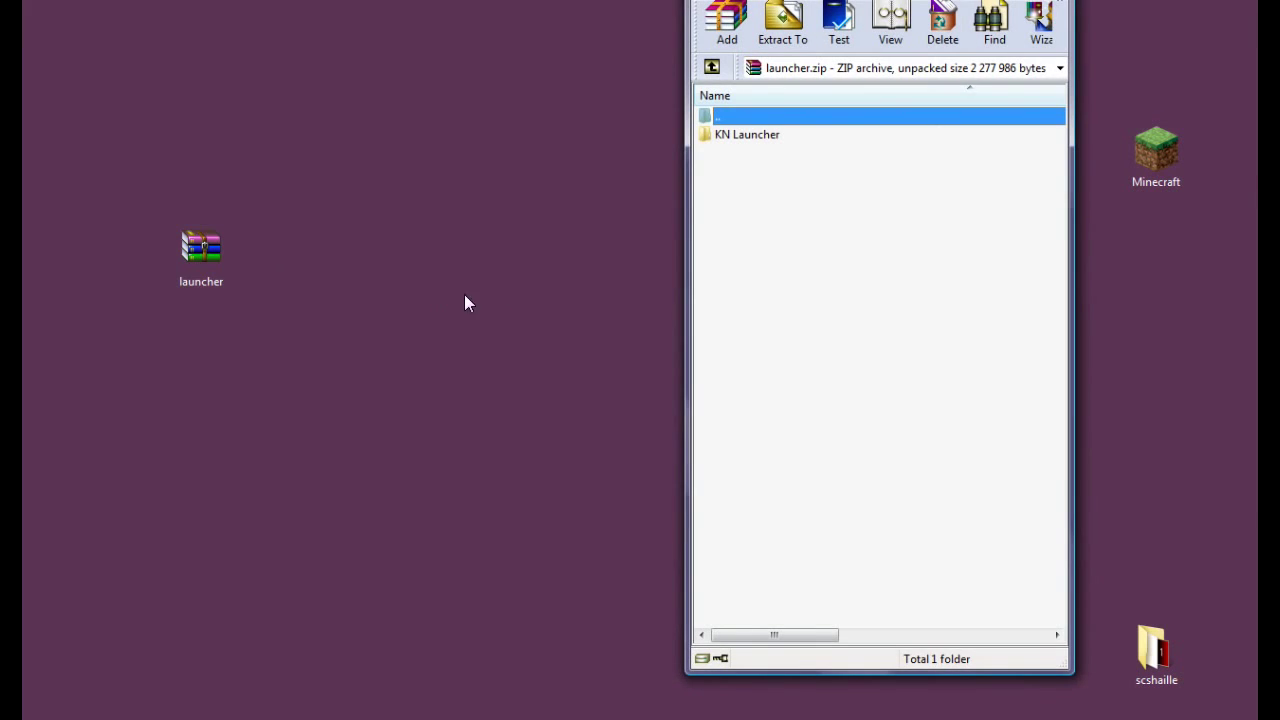
pyautogui.moveTo(810, 0); pyautogui.dragTo(605, 26)
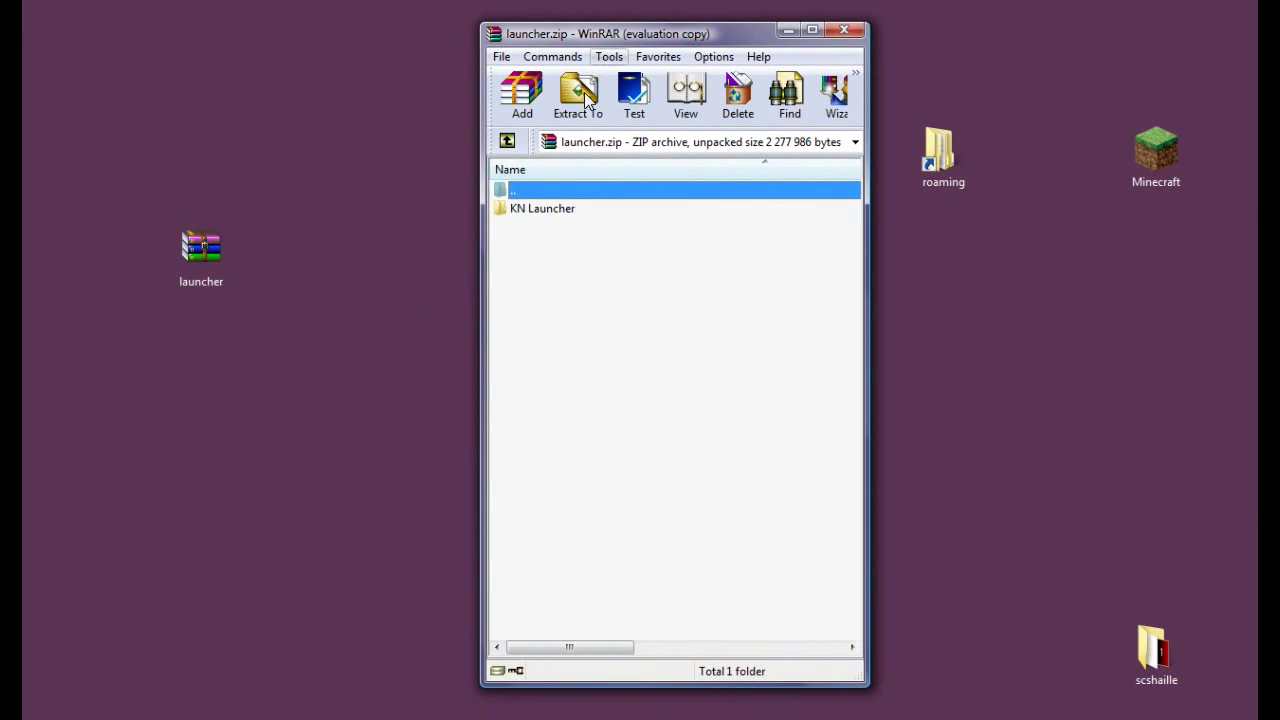
pyautogui.doubleClick(551, 210)
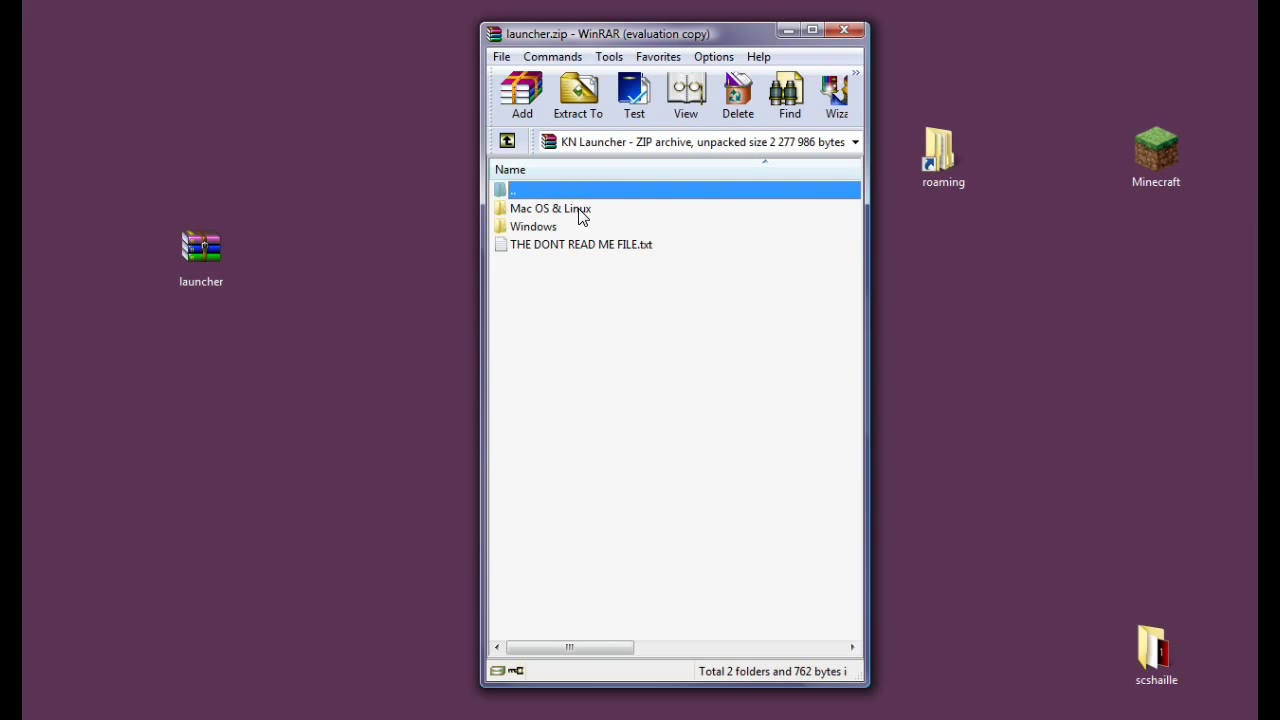
pyautogui.doubleClick(553, 212)
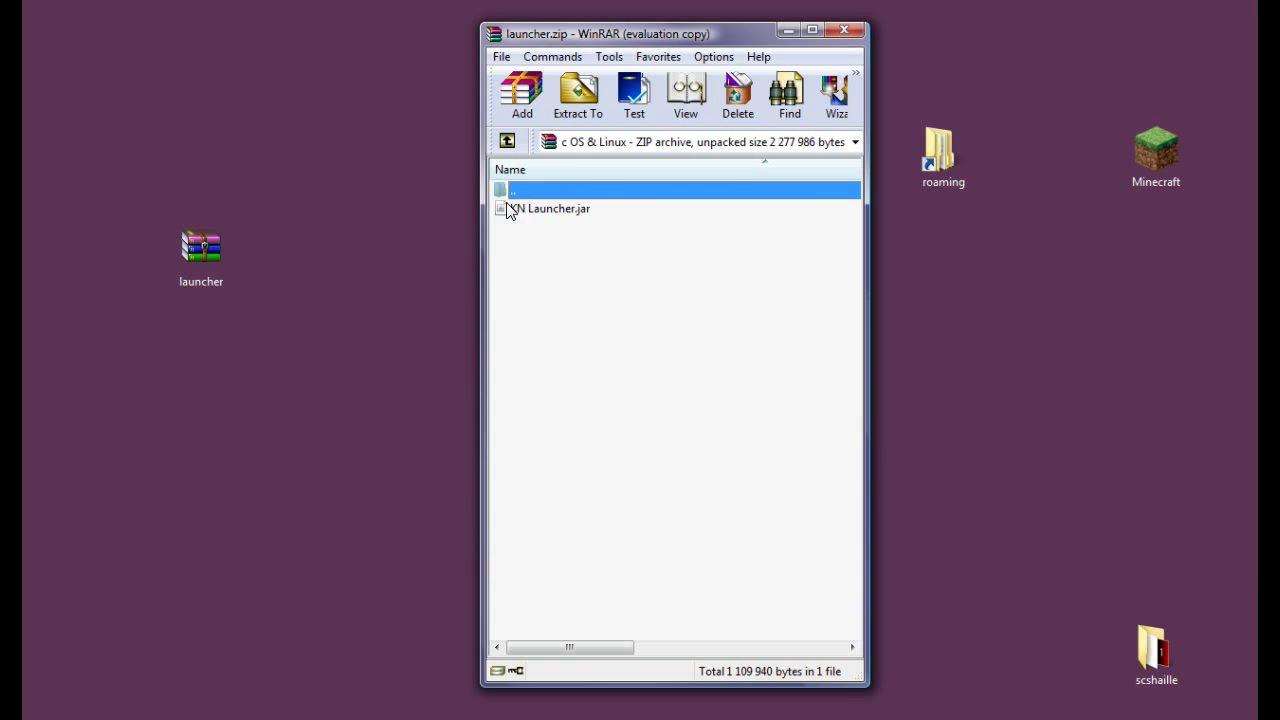
pyautogui.click(507, 141)
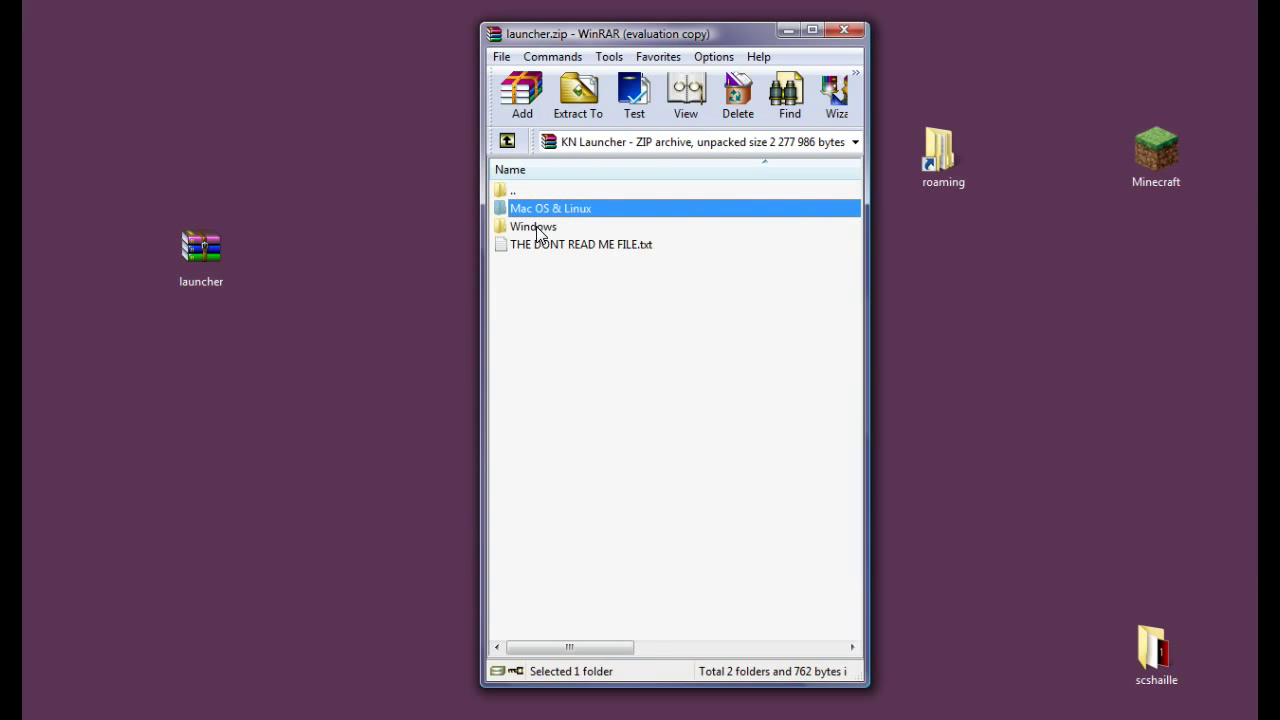
# Extract KeiNett Launcher.exe from the archive's Windows folder to the desktop and close the archive.
pyautogui.doubleClick(538, 232)
pyautogui.moveTo(514, 209); pyautogui.dragTo(228, 357)
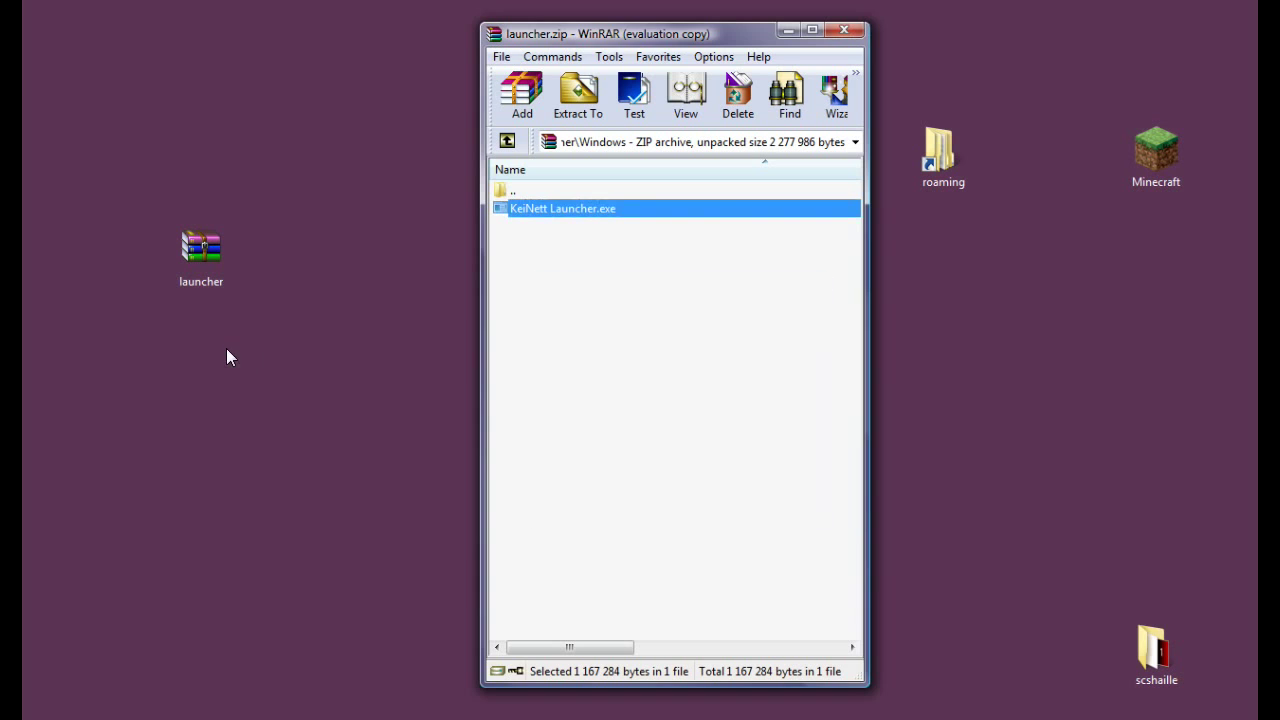
pyautogui.click(843, 31)
# Move the launcher archive out of the way and place the KeiNett Launcher icon near the middle of the desktop.
pyautogui.moveTo(204, 260); pyautogui.dragTo(604, 2)
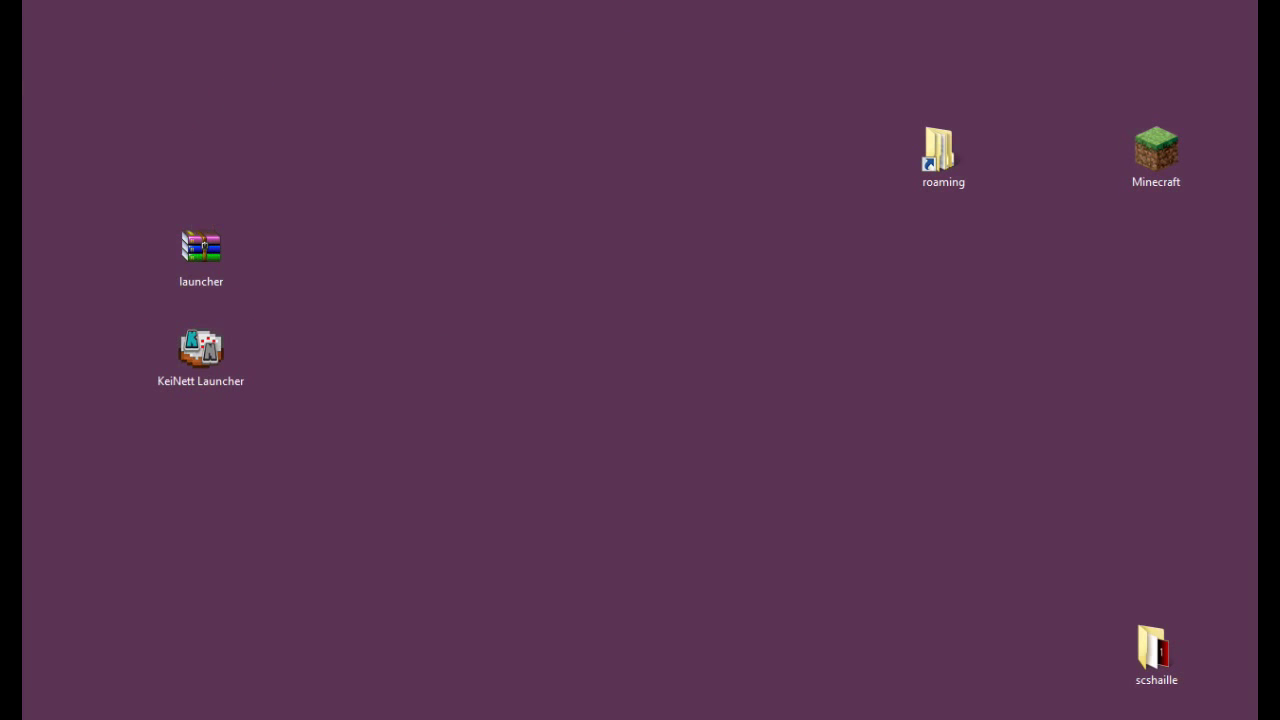
pyautogui.moveTo(250, 341); pyautogui.dragTo(566, 430)
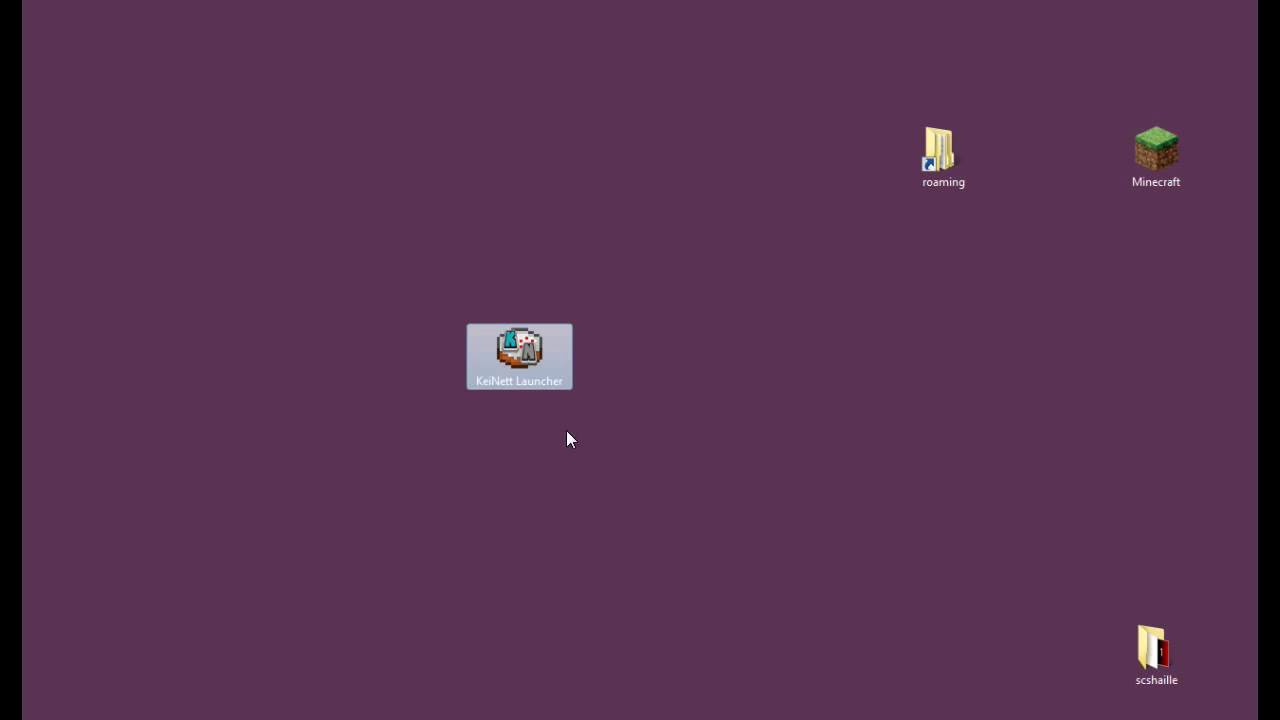
pyautogui.click(693, 447)
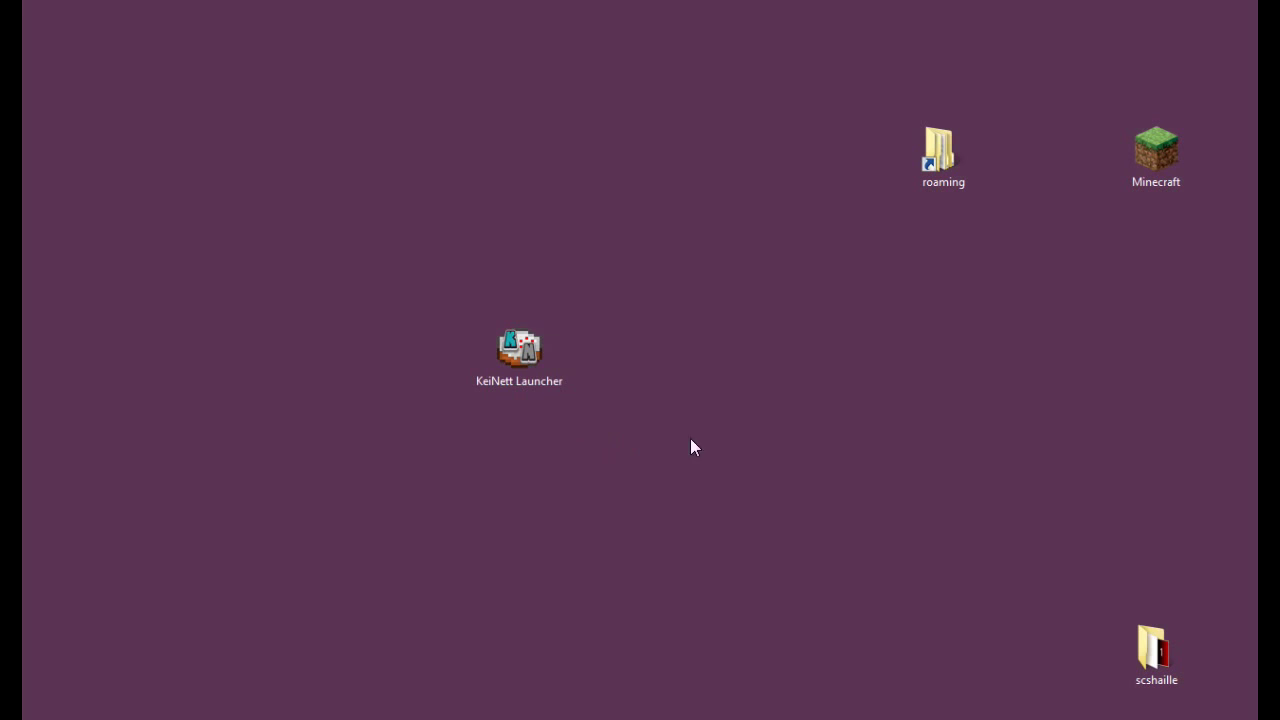
# Open the roaming folder from the desktop and arrange its window beside the KeiNett Launcher icon.
pyautogui.doubleClick(930, 162)
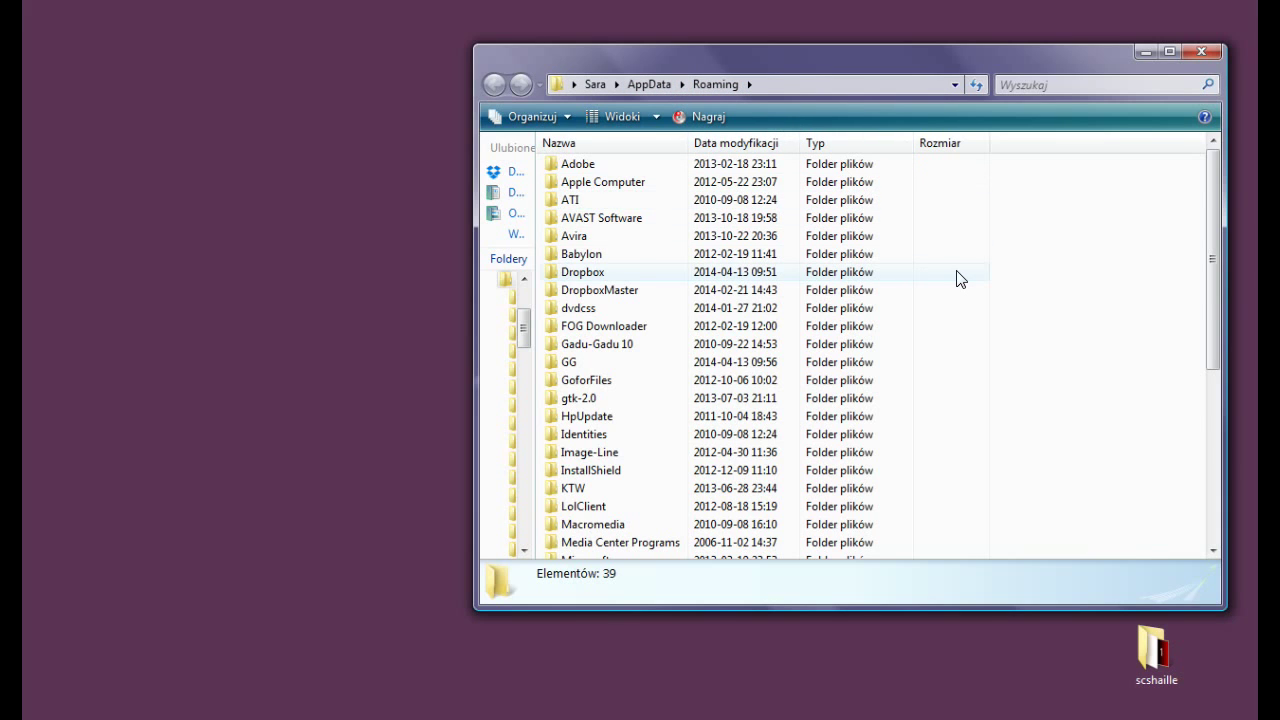
pyautogui.scroll(-1, 954, 277)
pyautogui.moveTo(1213, 216); pyautogui.dragTo(1180, 157)
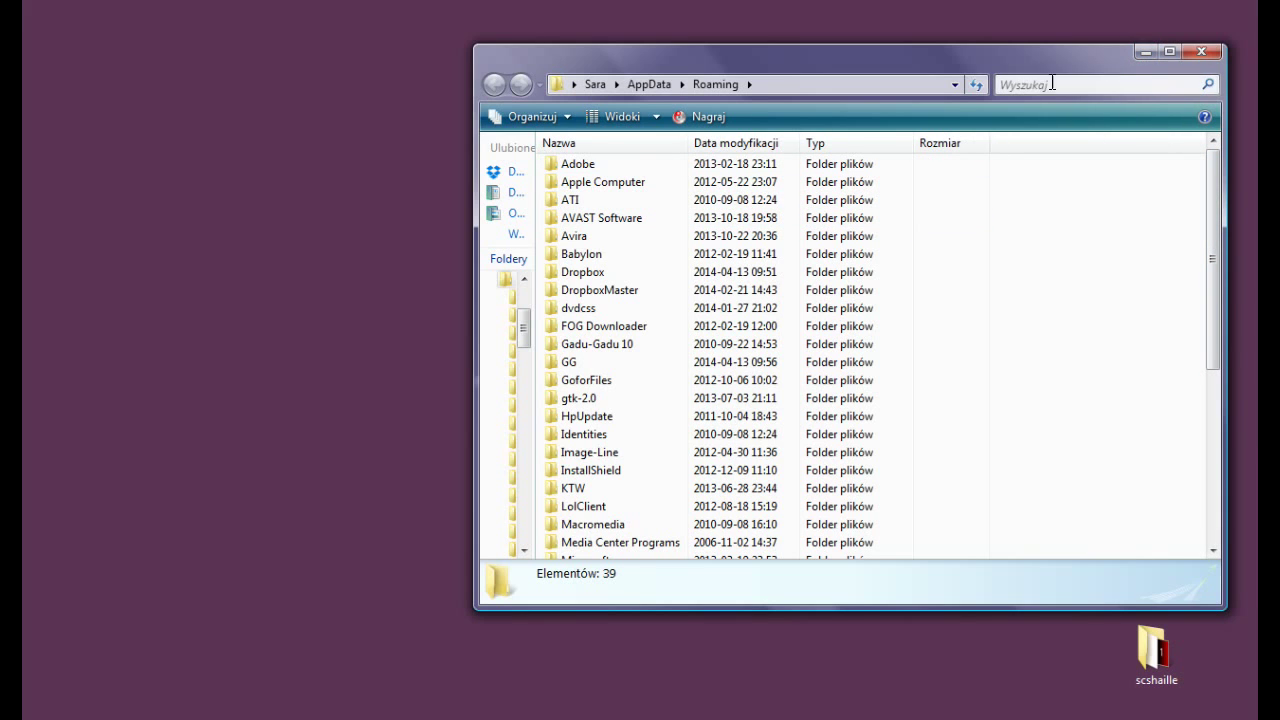
pyautogui.moveTo(628, 56); pyautogui.dragTo(722, 70)
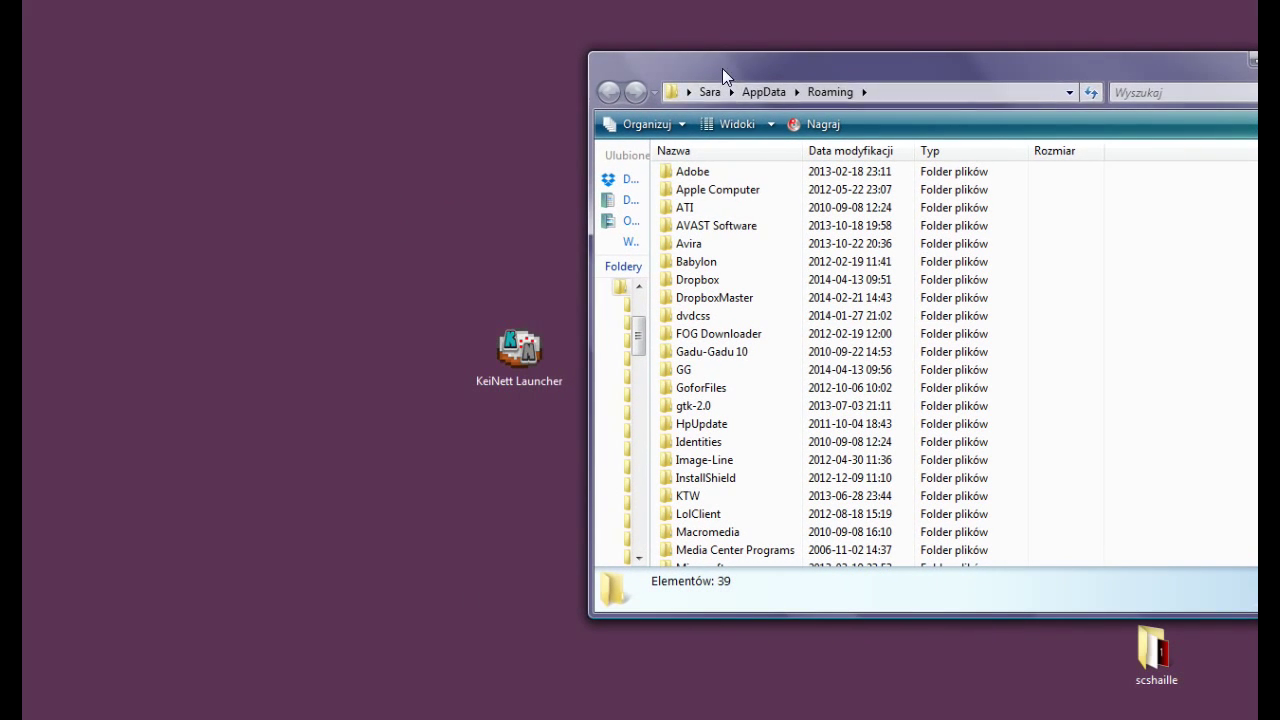
pyautogui.moveTo(520, 356); pyautogui.dragTo(291, 370)
pyautogui.moveTo(746, 74); pyautogui.dragTo(638, 72)
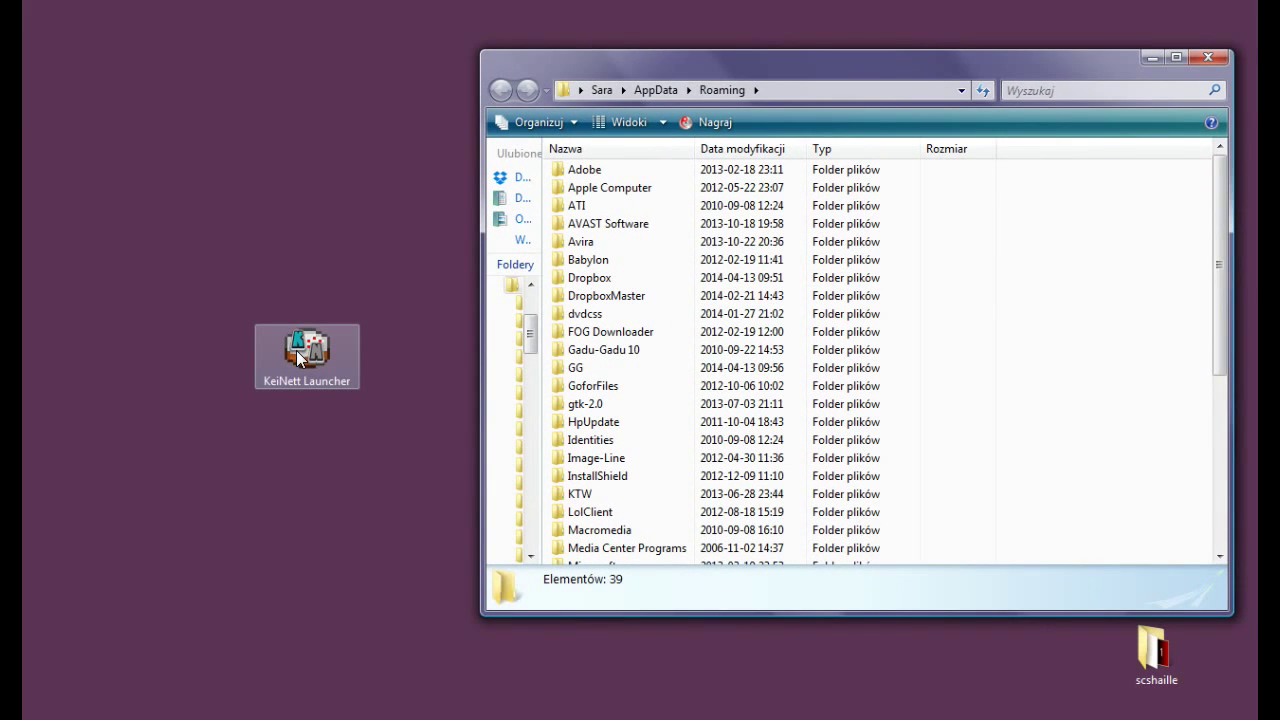
# Start the KeiNett Launcher, bring its window fully into view and log in with the player's username.
pyautogui.doubleClick(297, 355)
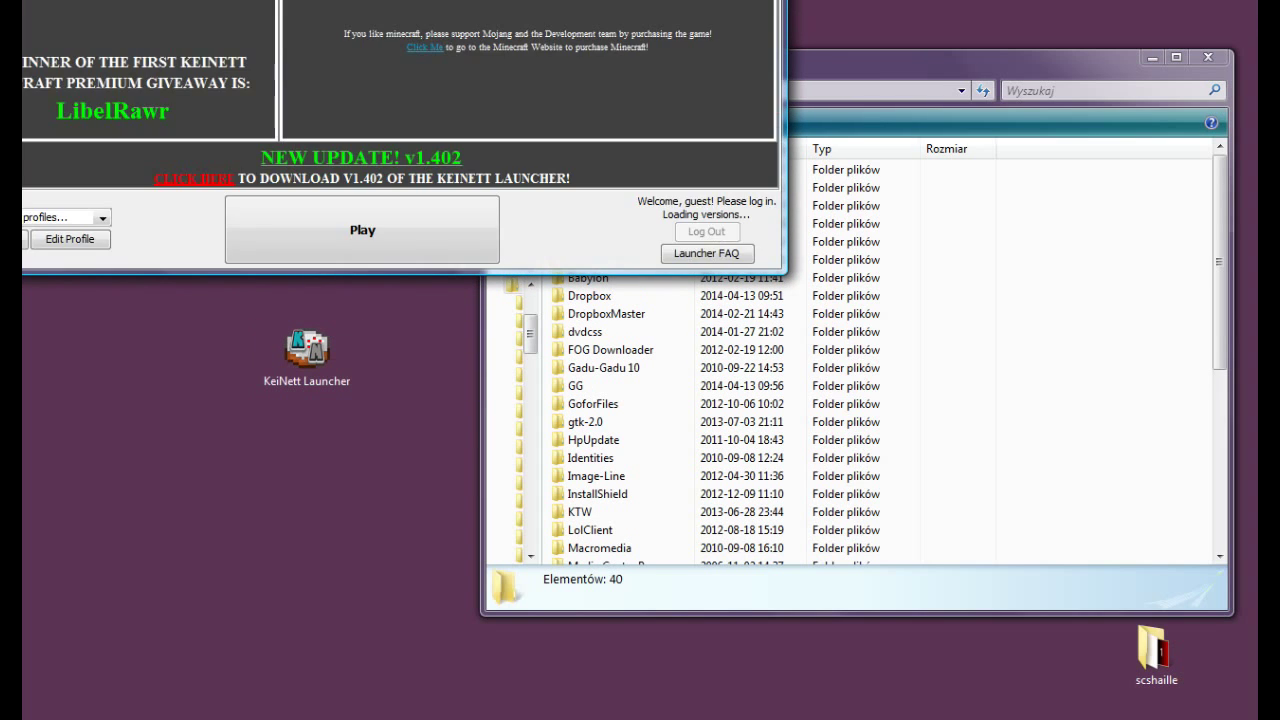
pyautogui.moveTo(490, 0); pyautogui.dragTo(677, 69)
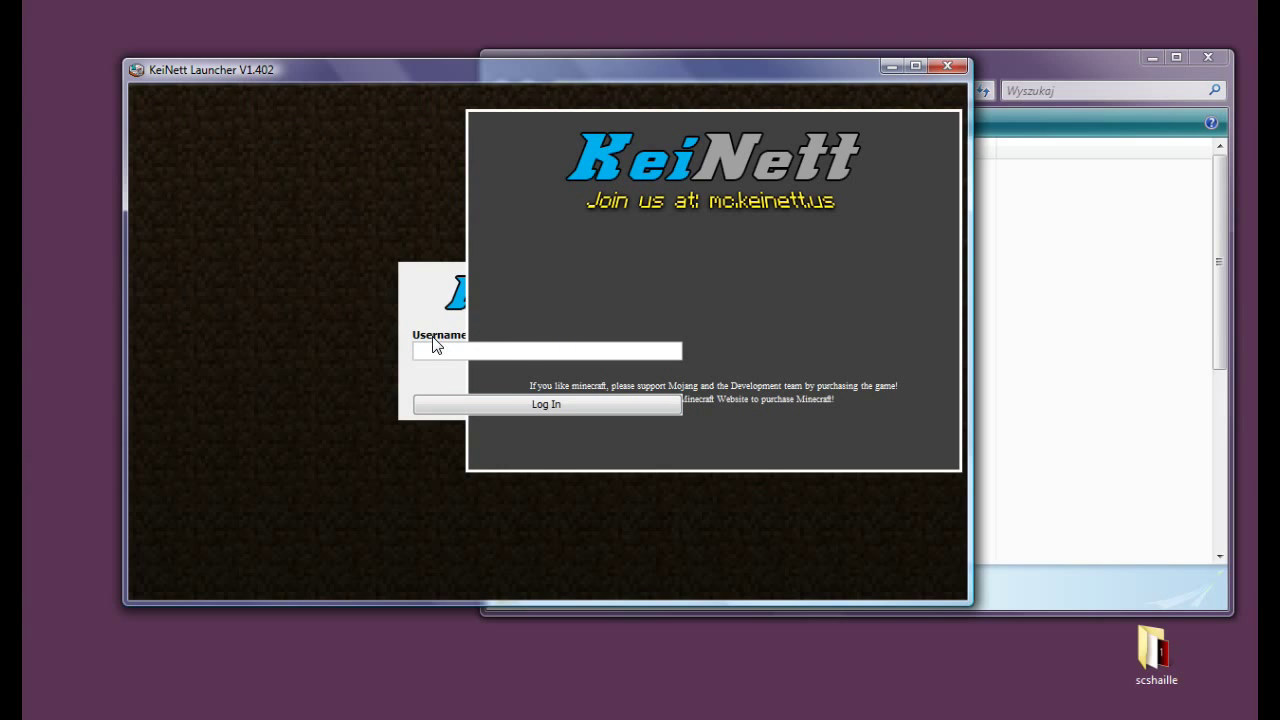
pyautogui.click(467, 350)
pyautogui.write('shaille')
pyautogui.click(552, 402)
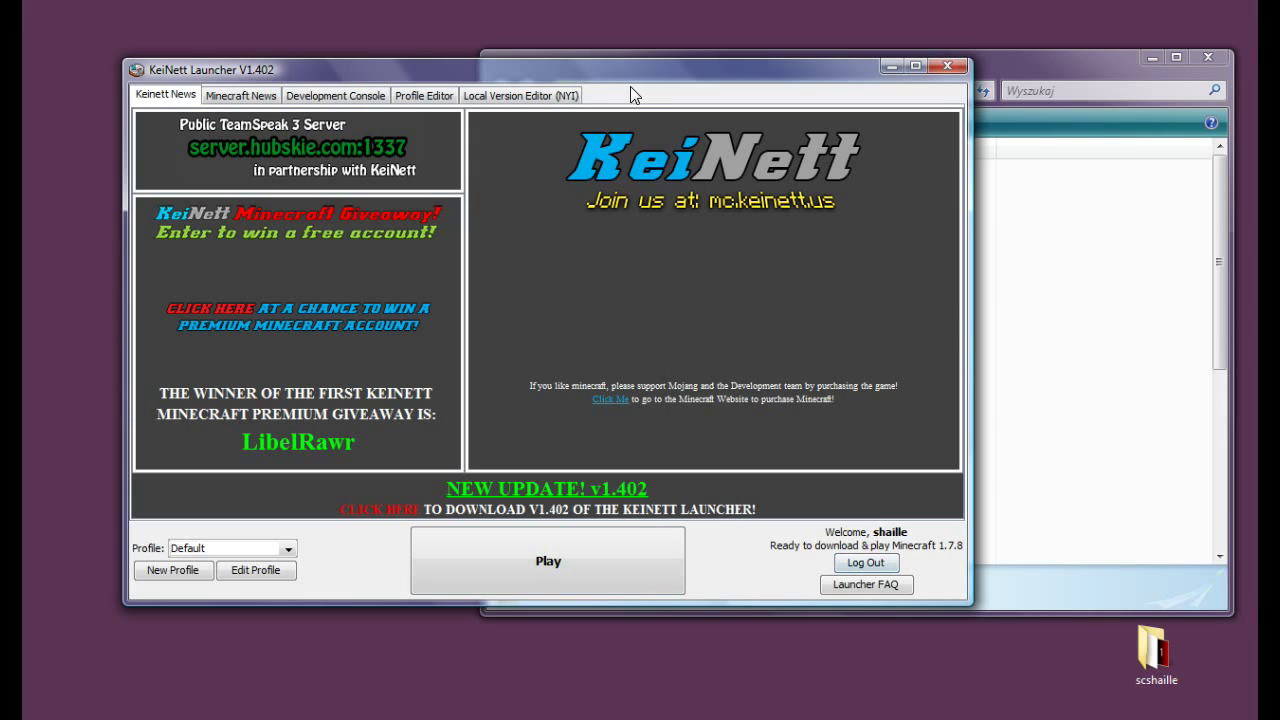
# Bring the Roaming folder window to the front and open its .minecraft folder.
pyautogui.moveTo(637, 73); pyautogui.dragTo(653, 131)
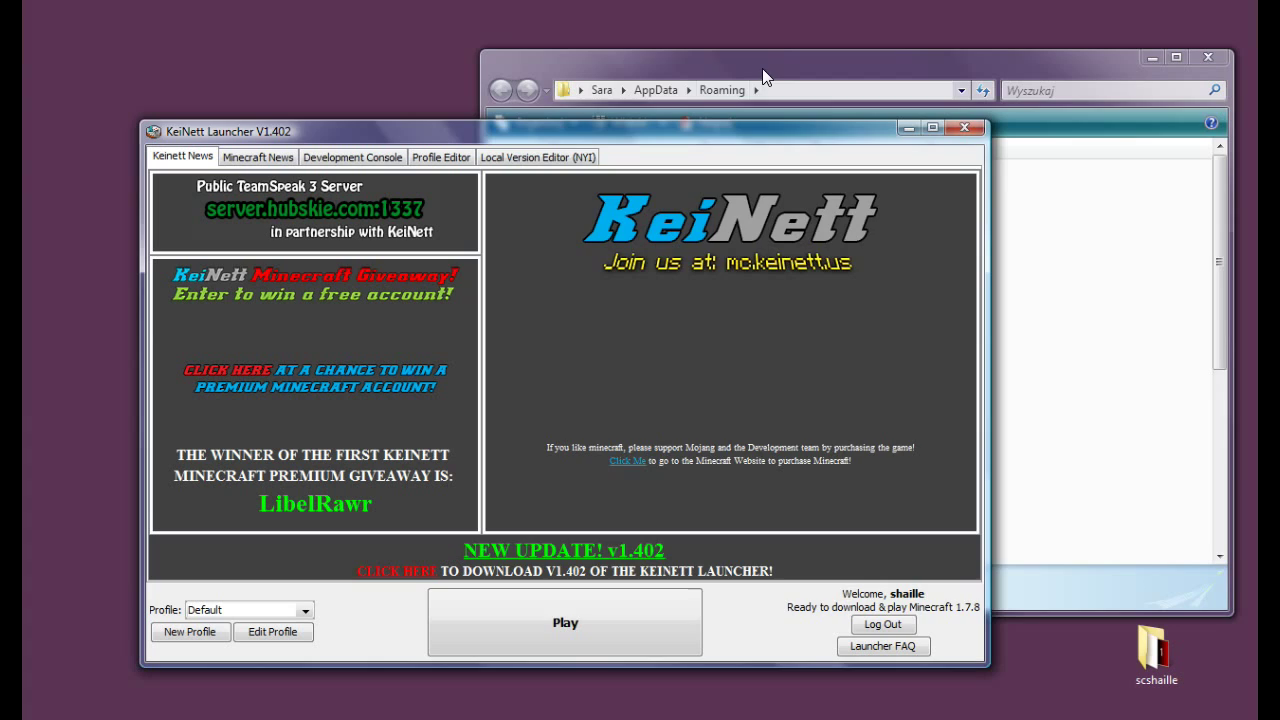
pyautogui.click(762, 66)
pyautogui.moveTo(765, 62); pyautogui.dragTo(765, 54)
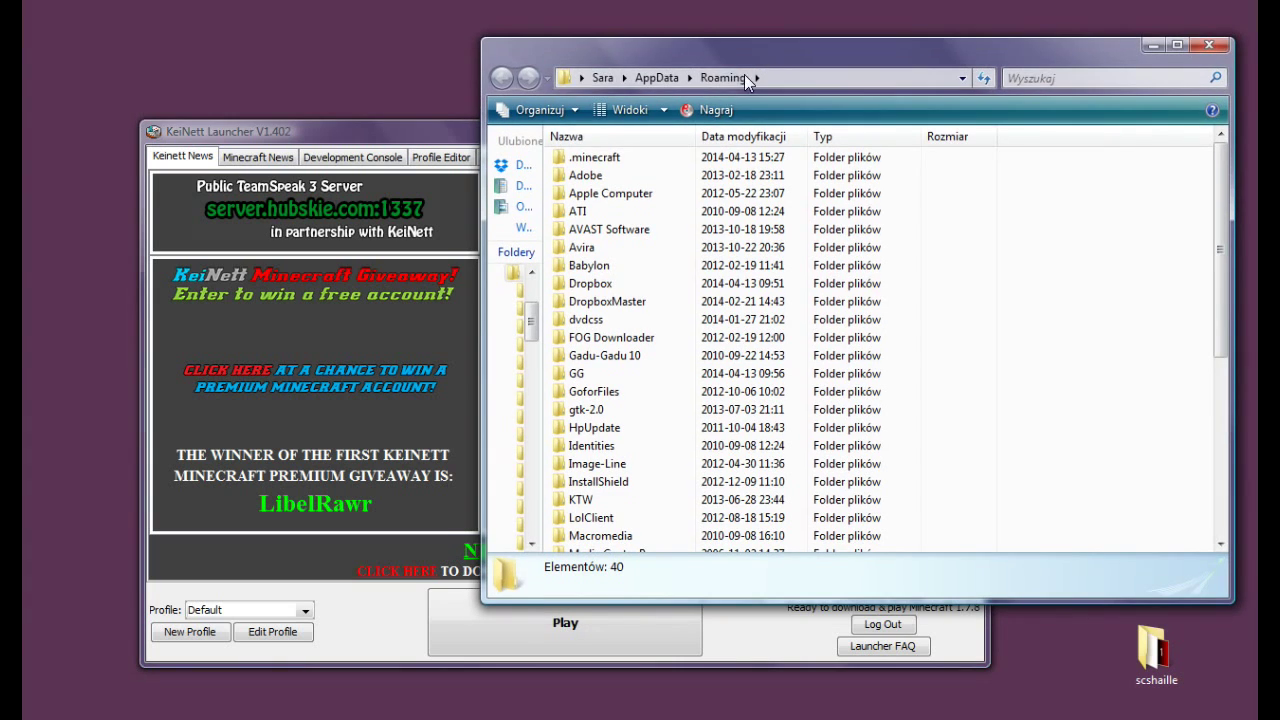
pyautogui.doubleClick(611, 160)
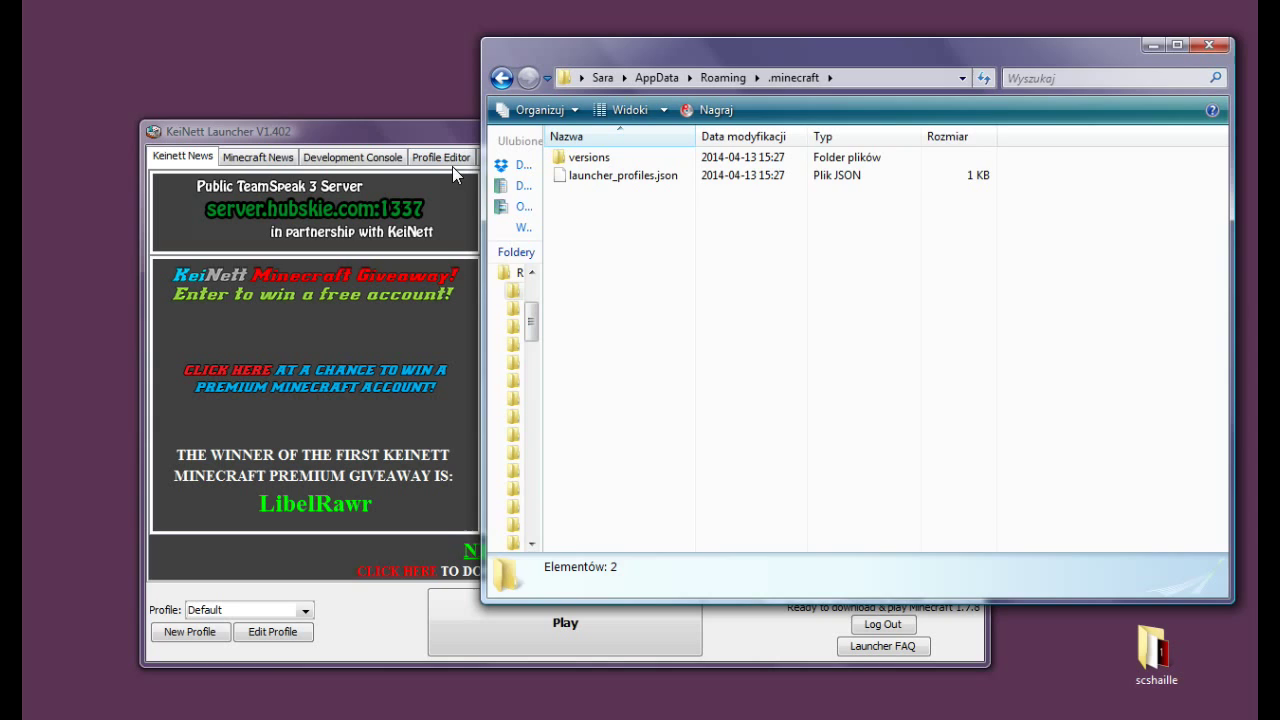
# Bring the KeiNett Launcher window back in front of the .minecraft folder window.
pyautogui.moveTo(438, 128); pyautogui.dragTo(438, 89)
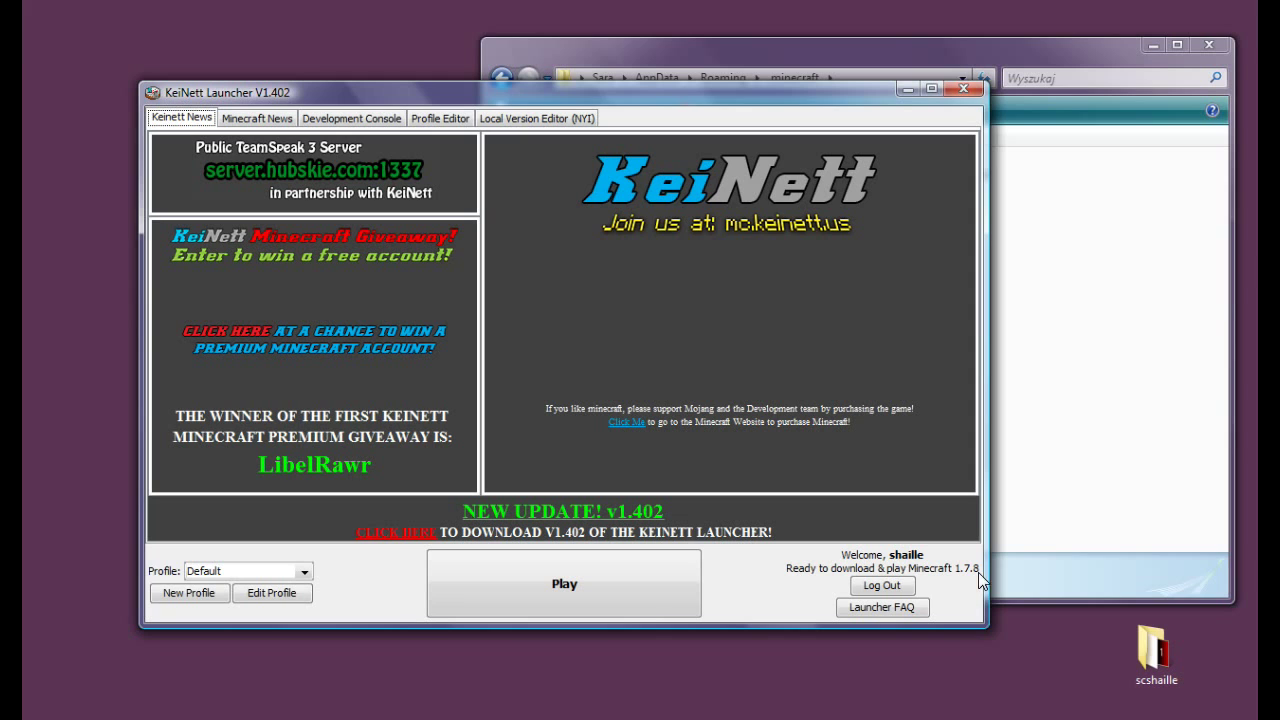
pyautogui.click(680, 566)
pyautogui.moveTo(854, 94)
pyautogui.mouseDown()
pyautogui.moveTo(906, 252)
pyautogui.moveTo(893, 117)
pyautogui.moveTo(871, 85)
pyautogui.mouseUp()
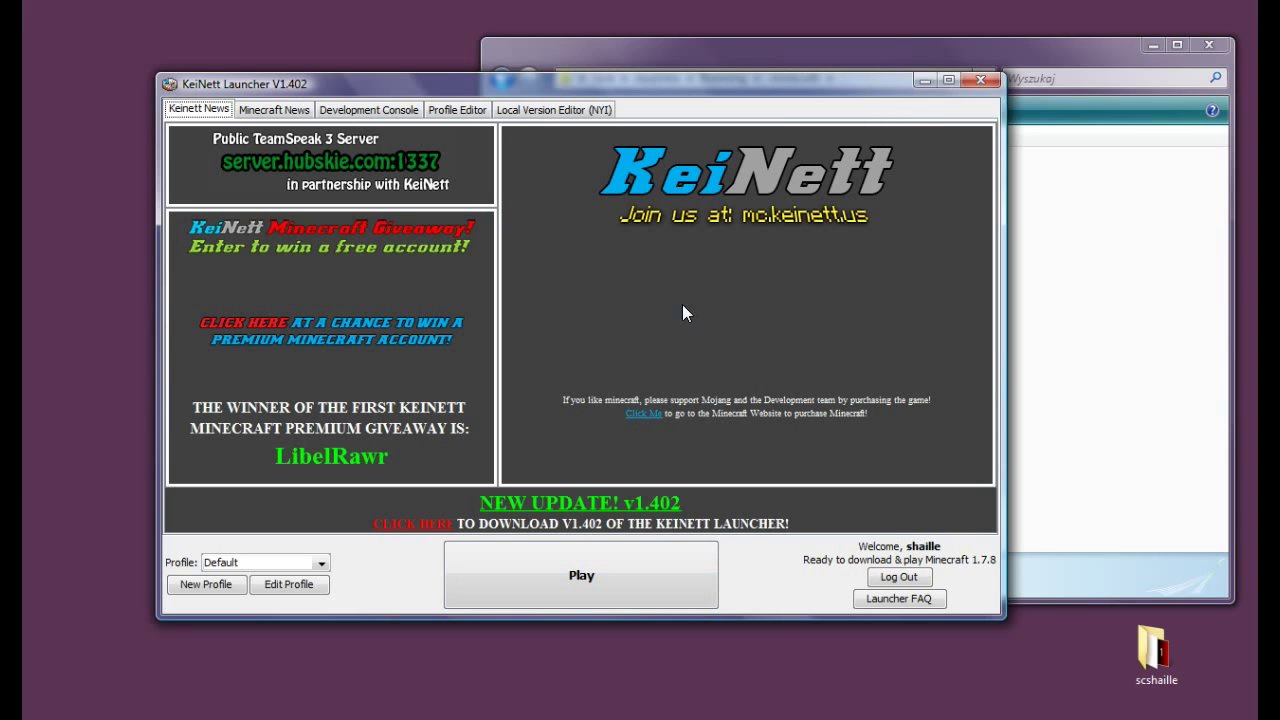
pyautogui.moveTo(814, 81); pyautogui.dragTo(890, 191)
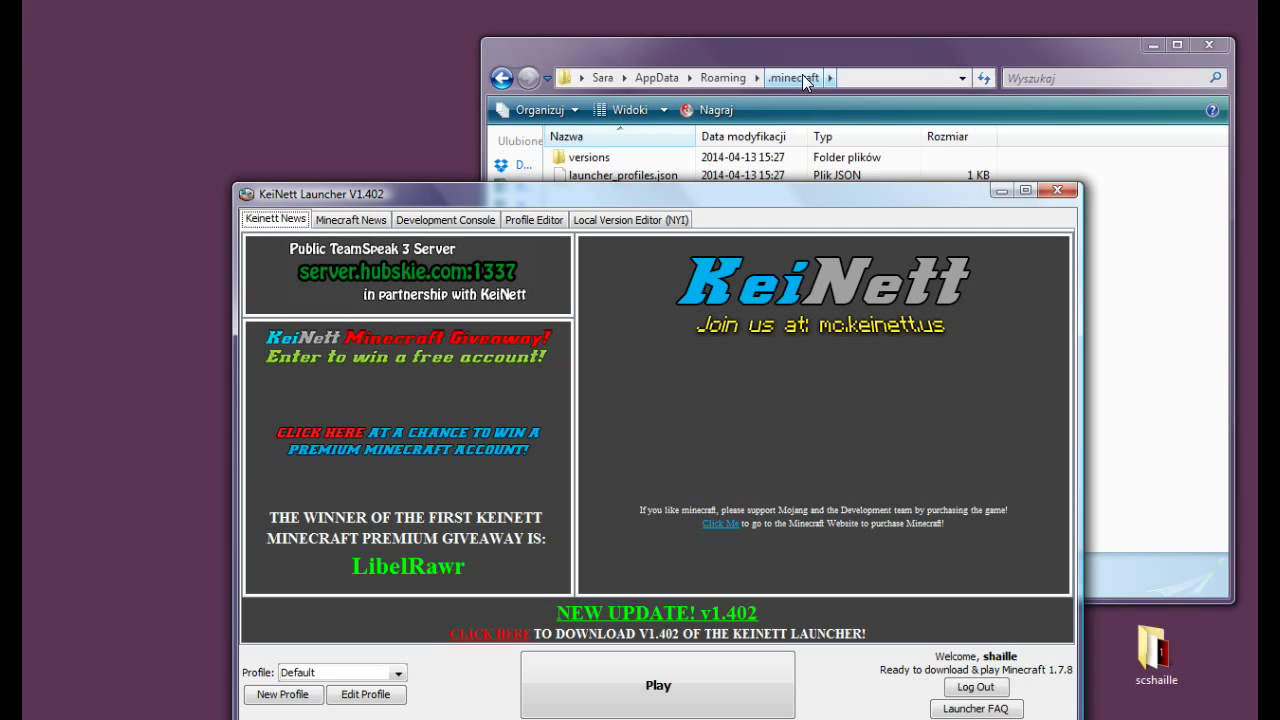
pyautogui.moveTo(806, 193); pyautogui.dragTo(754, 87)
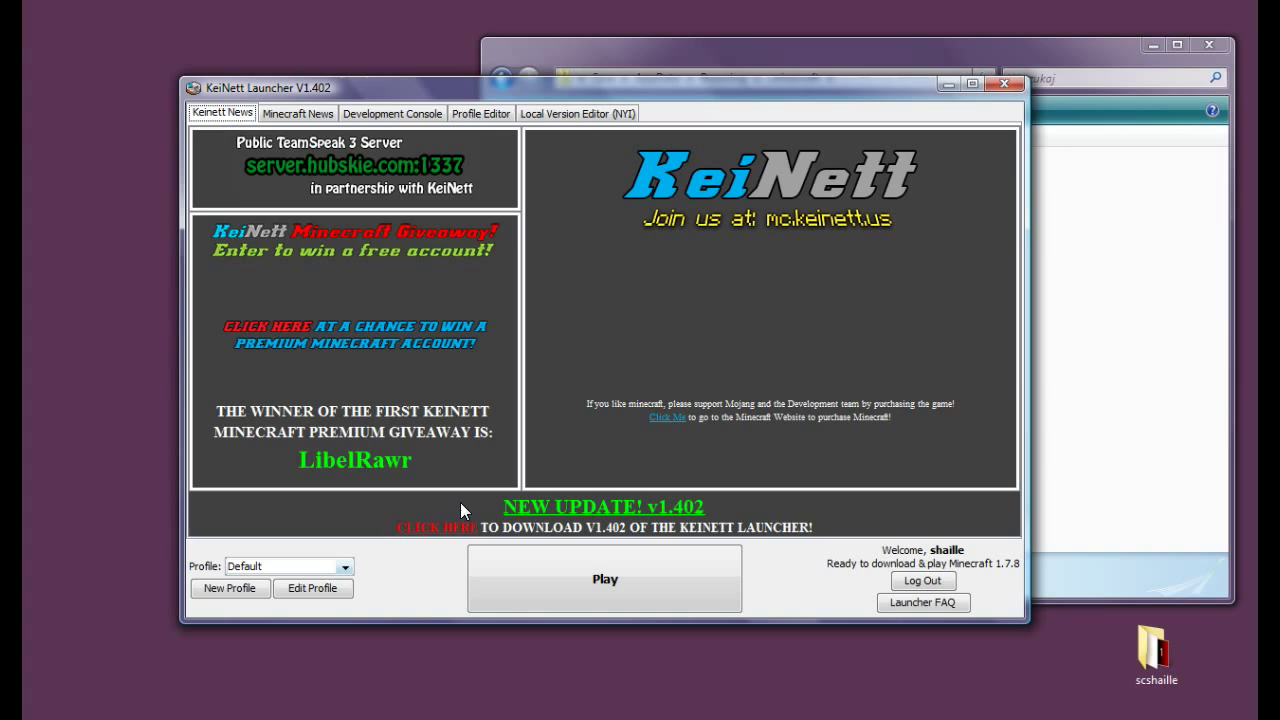
# Set the Default profile to use release 1.7.2, save the profile and start downloading and launching the game.
pyautogui.click(294, 590)
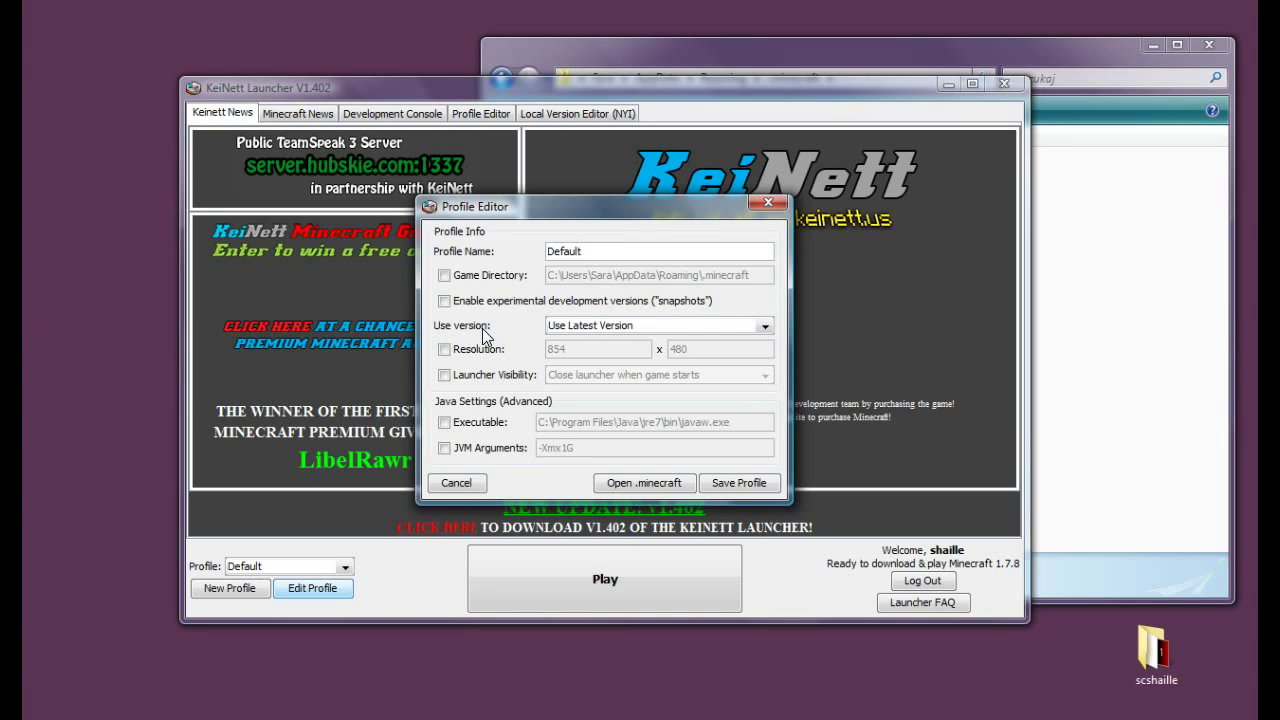
pyautogui.click(614, 325)
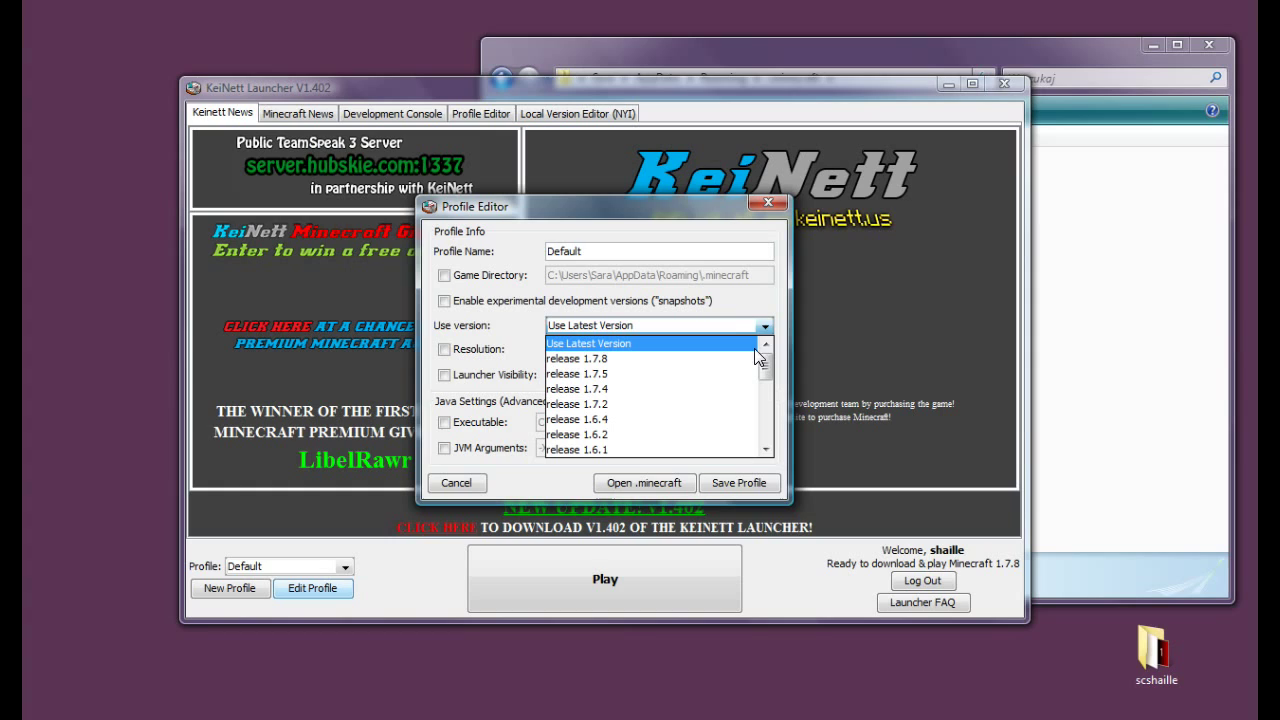
pyautogui.moveTo(768, 369); pyautogui.dragTo(770, 342)
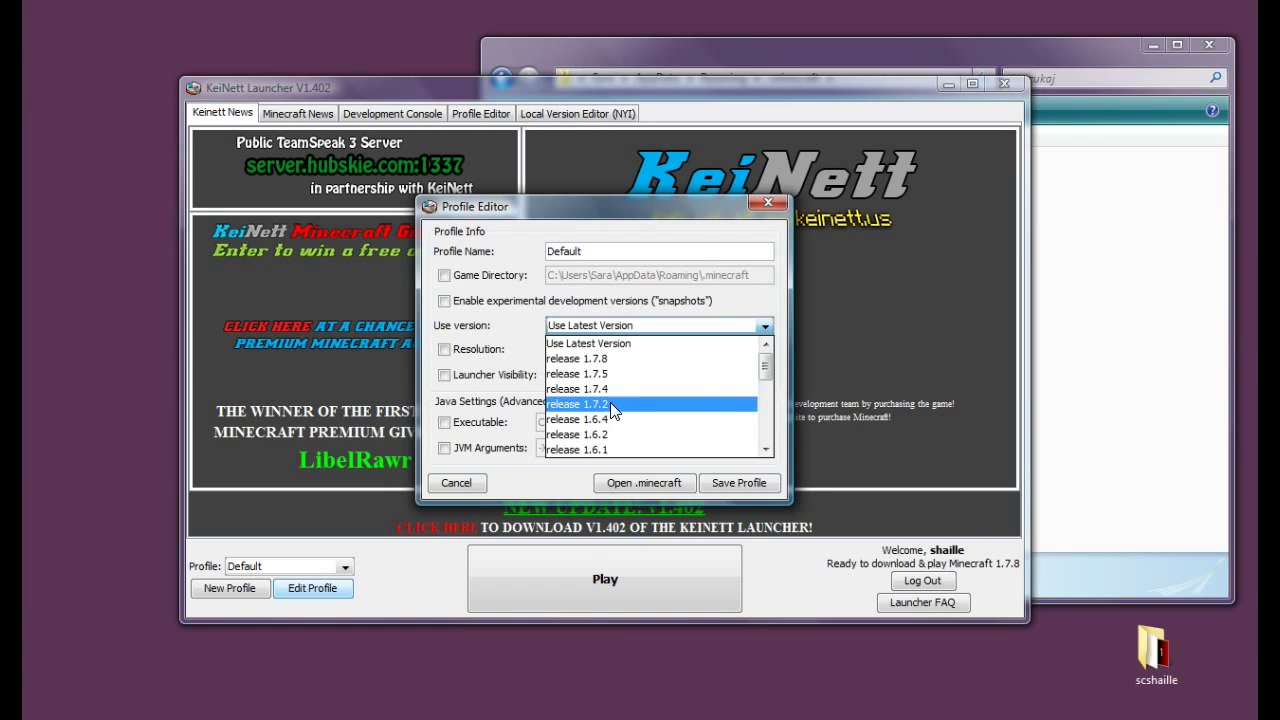
pyautogui.moveTo(764, 365)
pyautogui.mouseDown()
pyautogui.moveTo(773, 447)
pyautogui.moveTo(770, 372)
pyautogui.mouseUp()
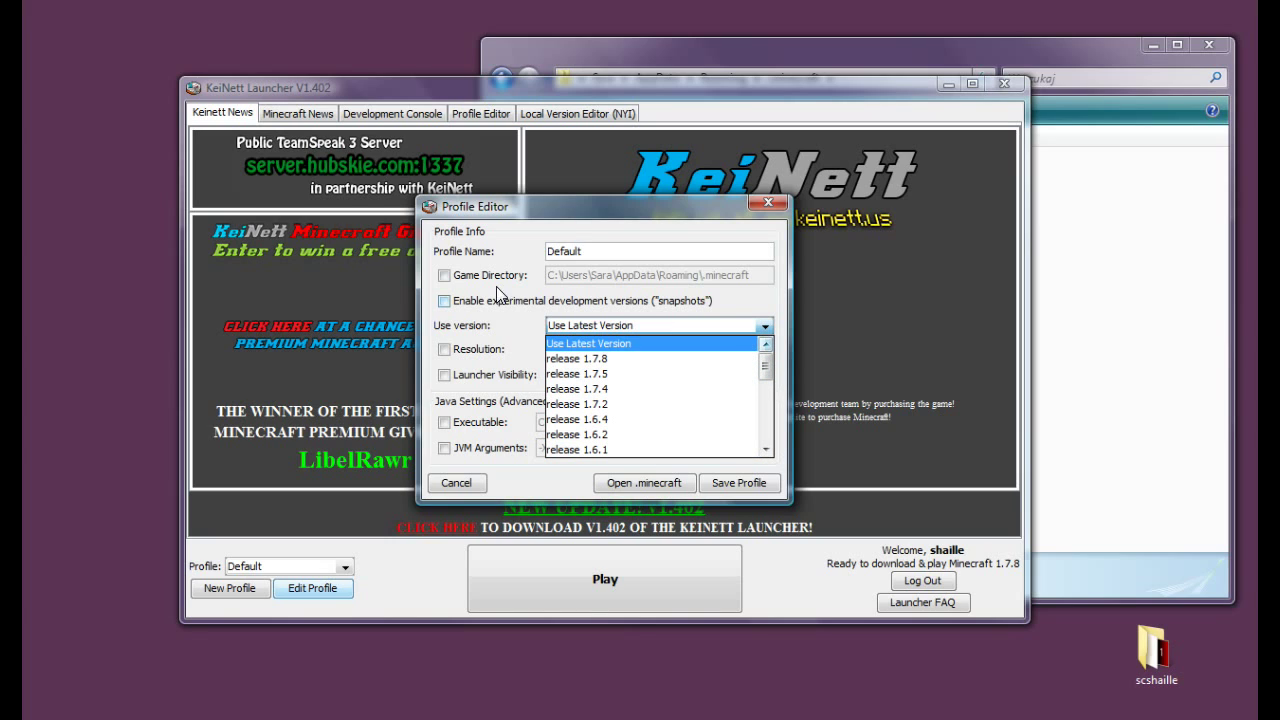
pyautogui.click(596, 405)
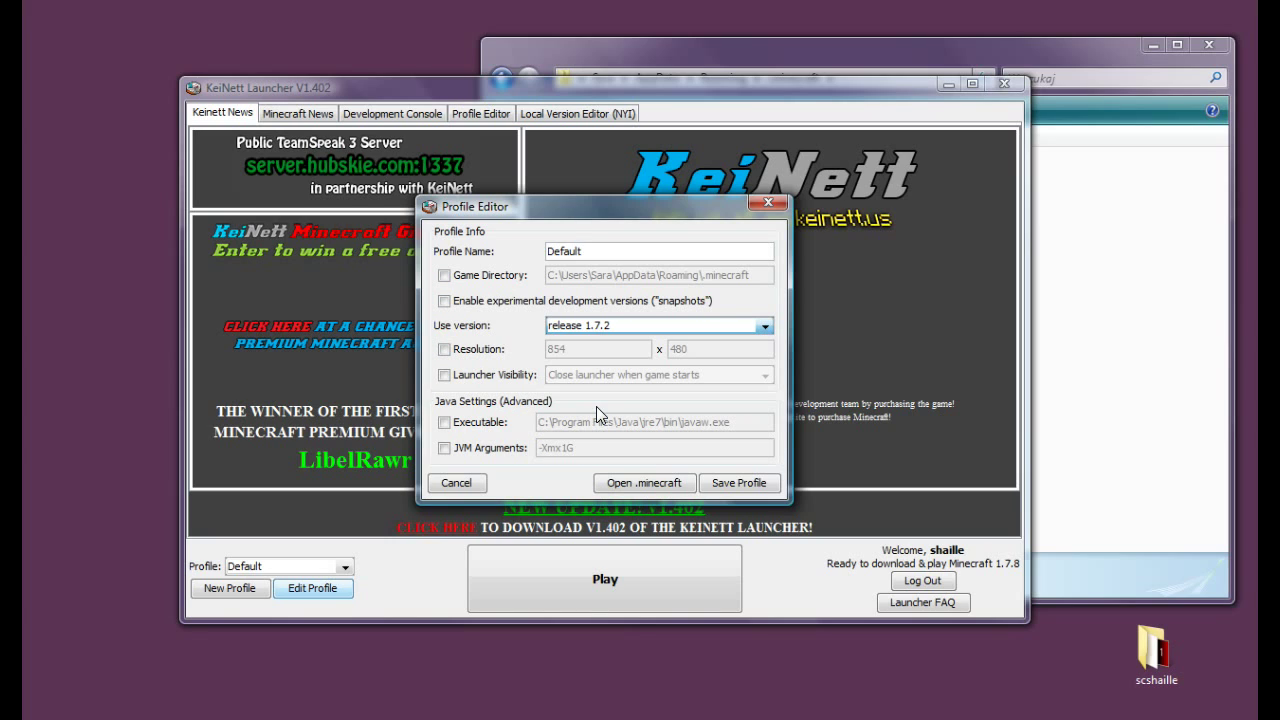
pyautogui.click(733, 482)
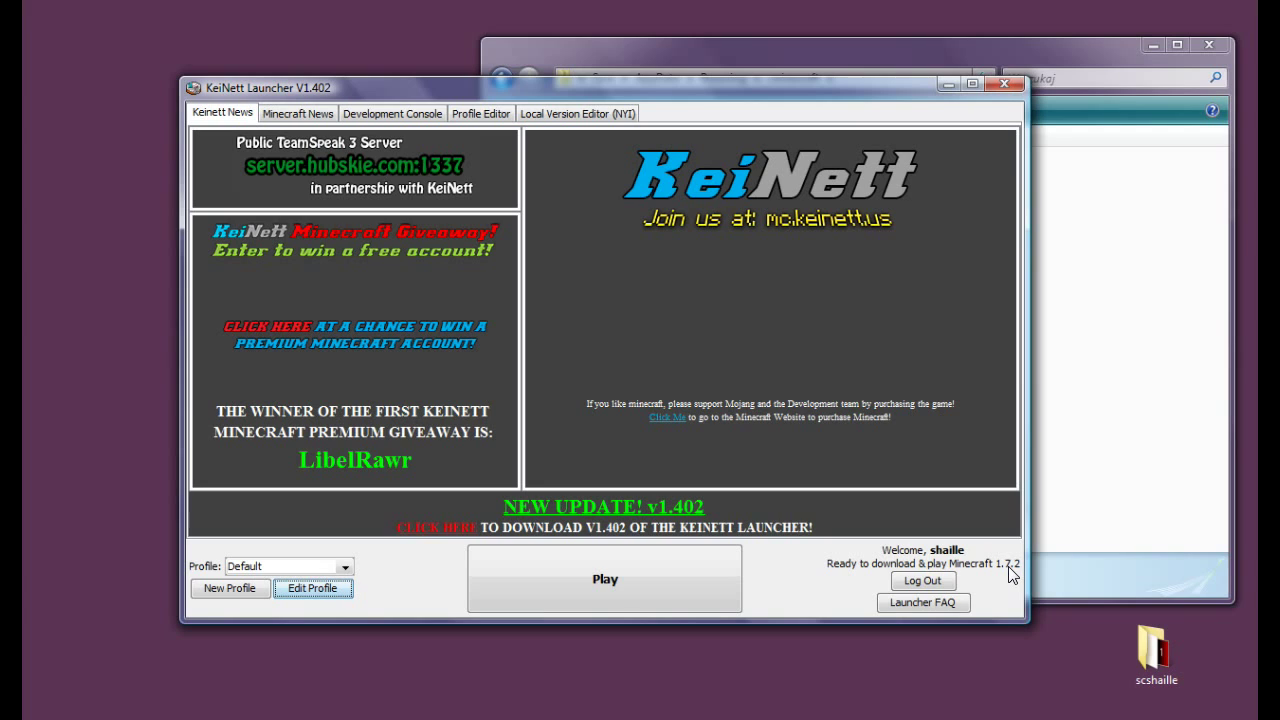
pyautogui.click(643, 583)
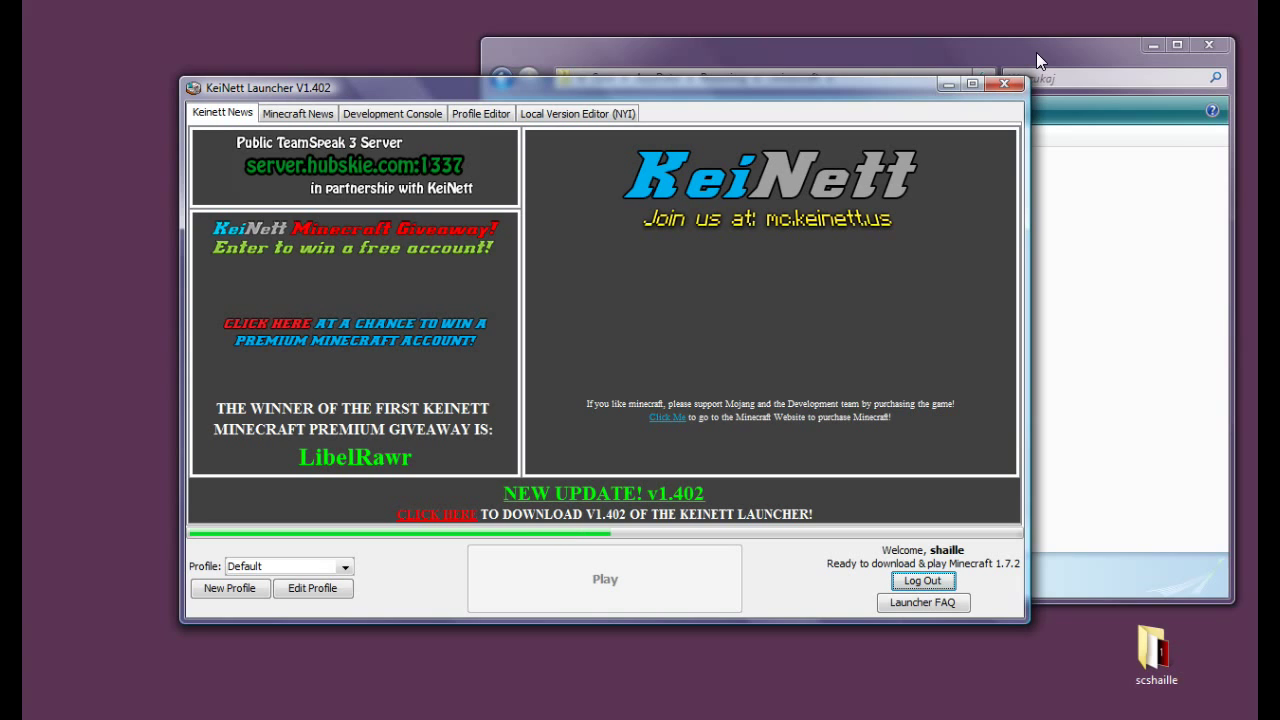
# Check the contents of the versions folder inside .minecraft, return to .minecraft and bring the launcher back to the front.
pyautogui.click(1036, 52)
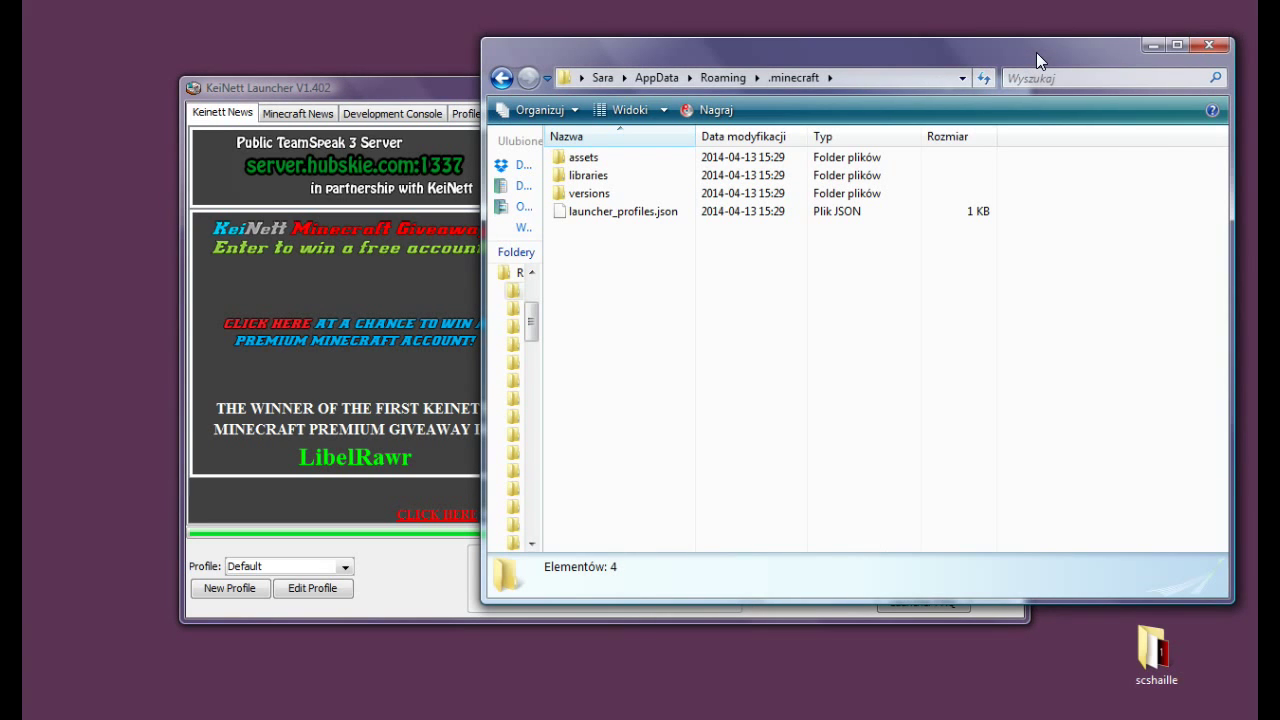
pyautogui.doubleClick(590, 195)
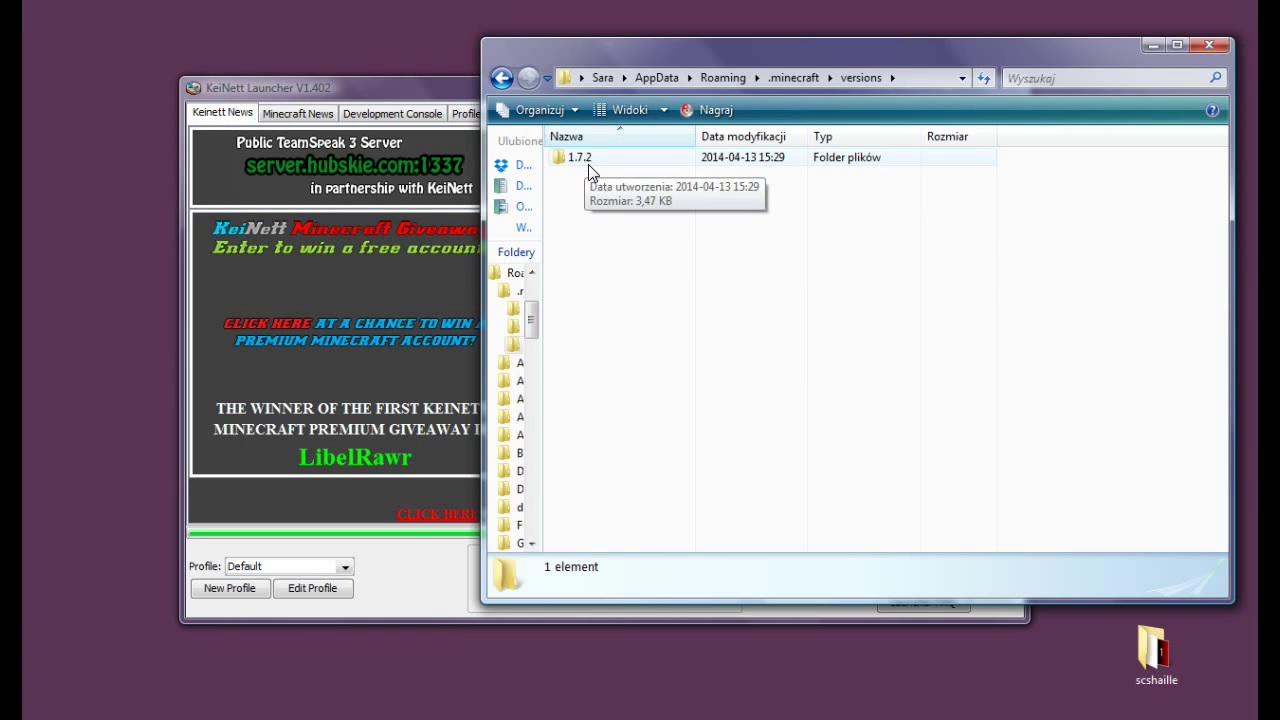
pyautogui.press('BackSpace')
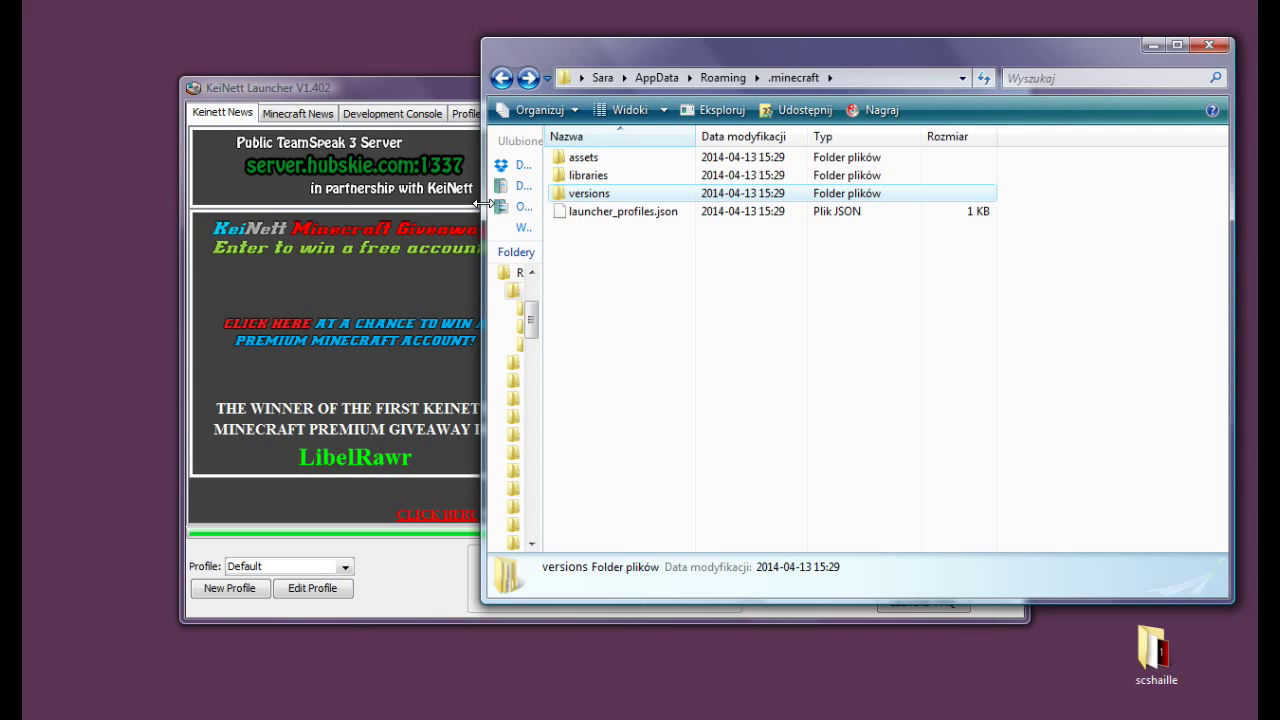
pyautogui.click(436, 88)
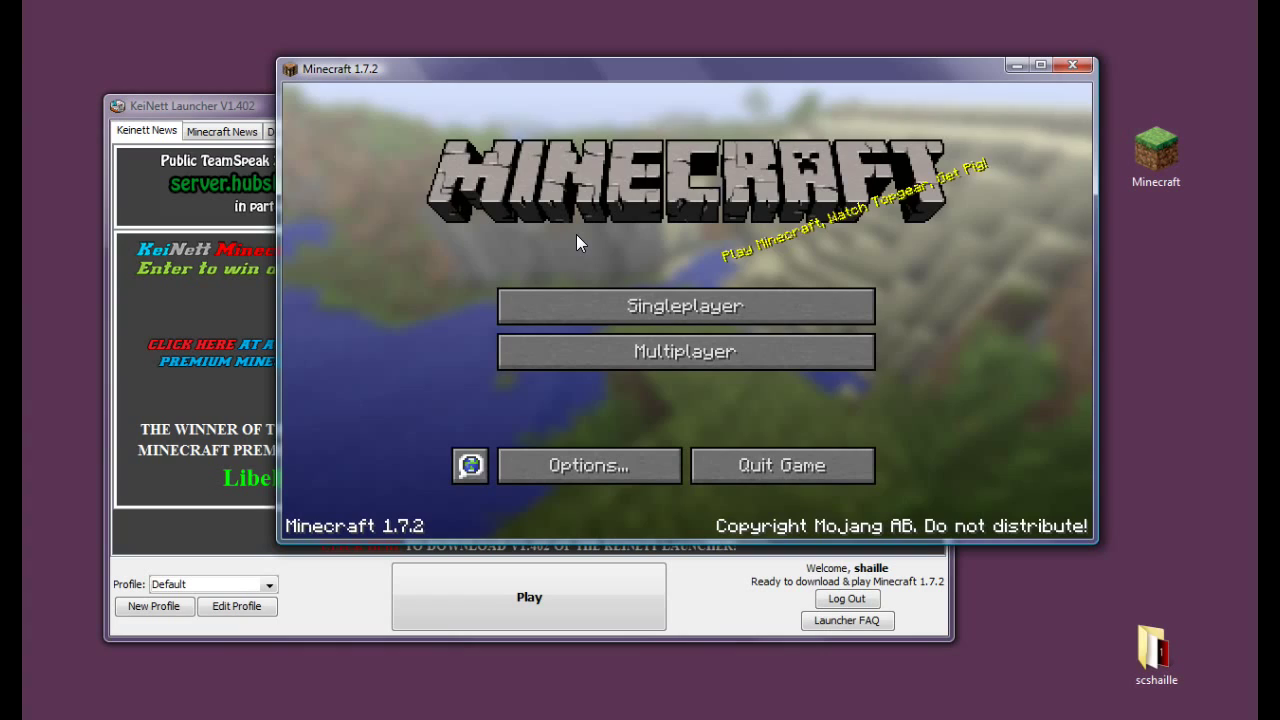
# Reposition the KeiNett Launcher window and place the Minecraft 1.7.2 window in front of it.
pyautogui.moveTo(246, 106); pyautogui.dragTo(304, 103)
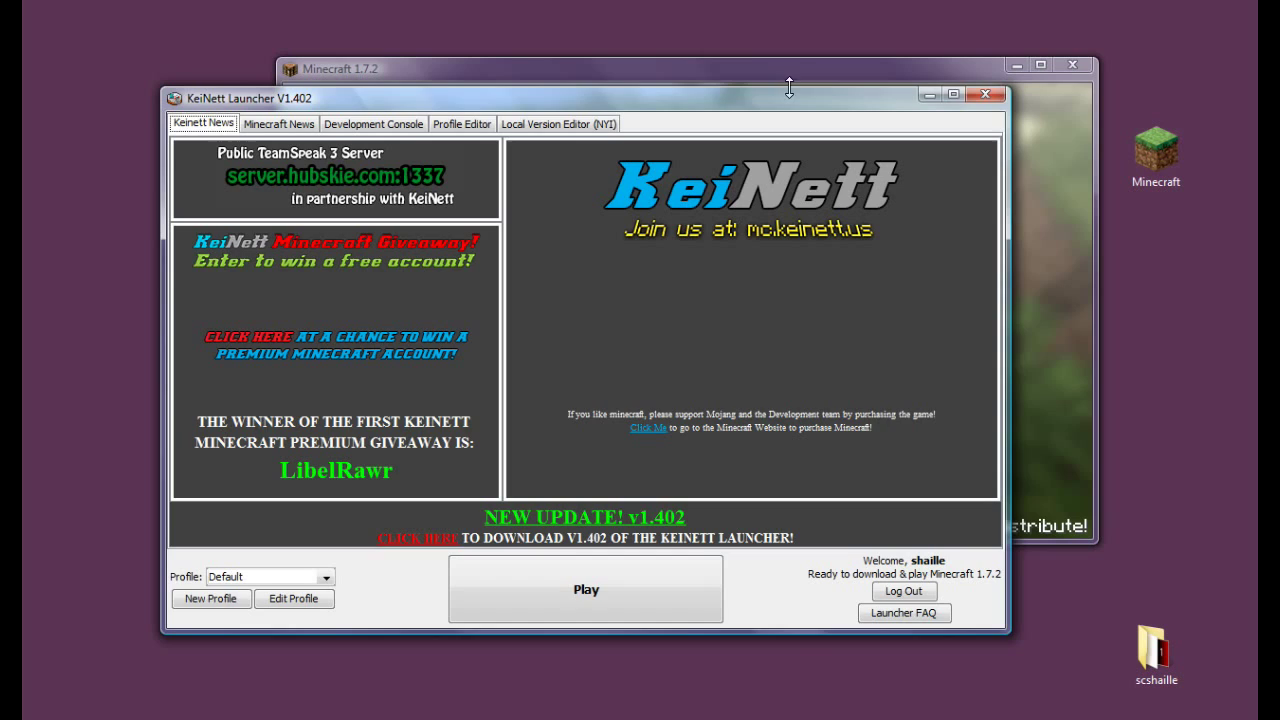
pyautogui.moveTo(789, 88); pyautogui.dragTo(730, 106)
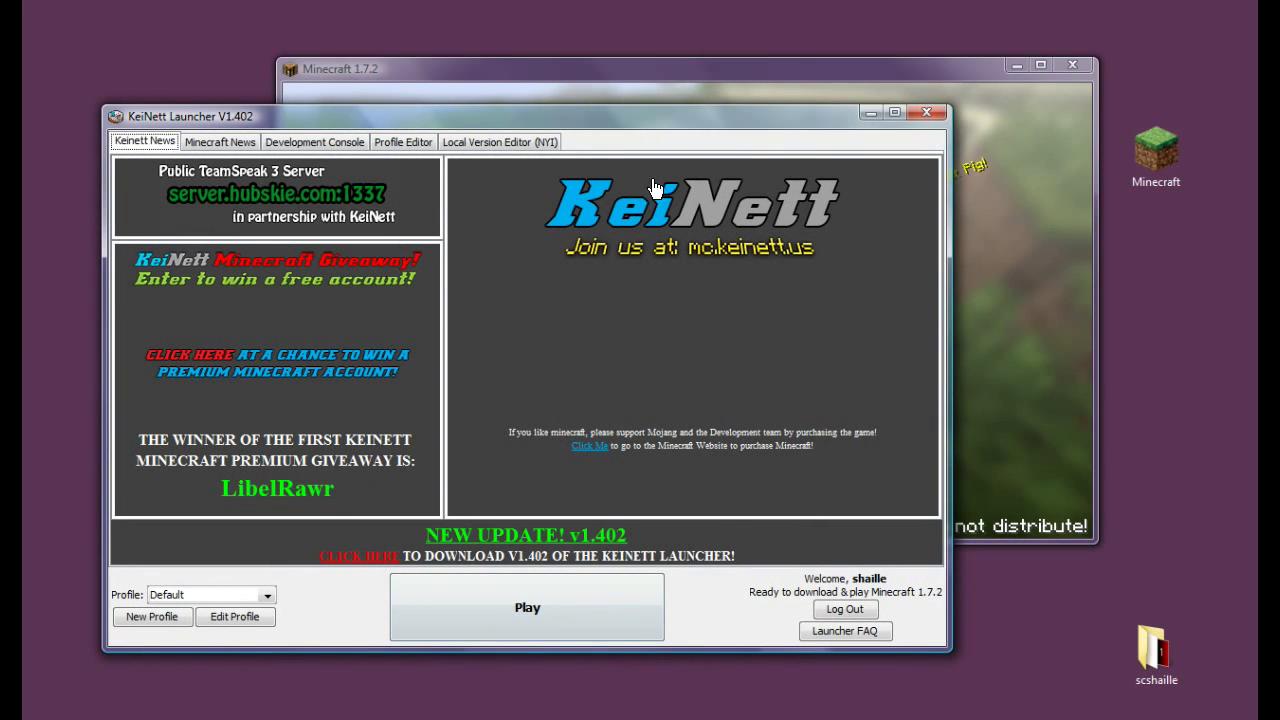
pyautogui.click(862, 63)
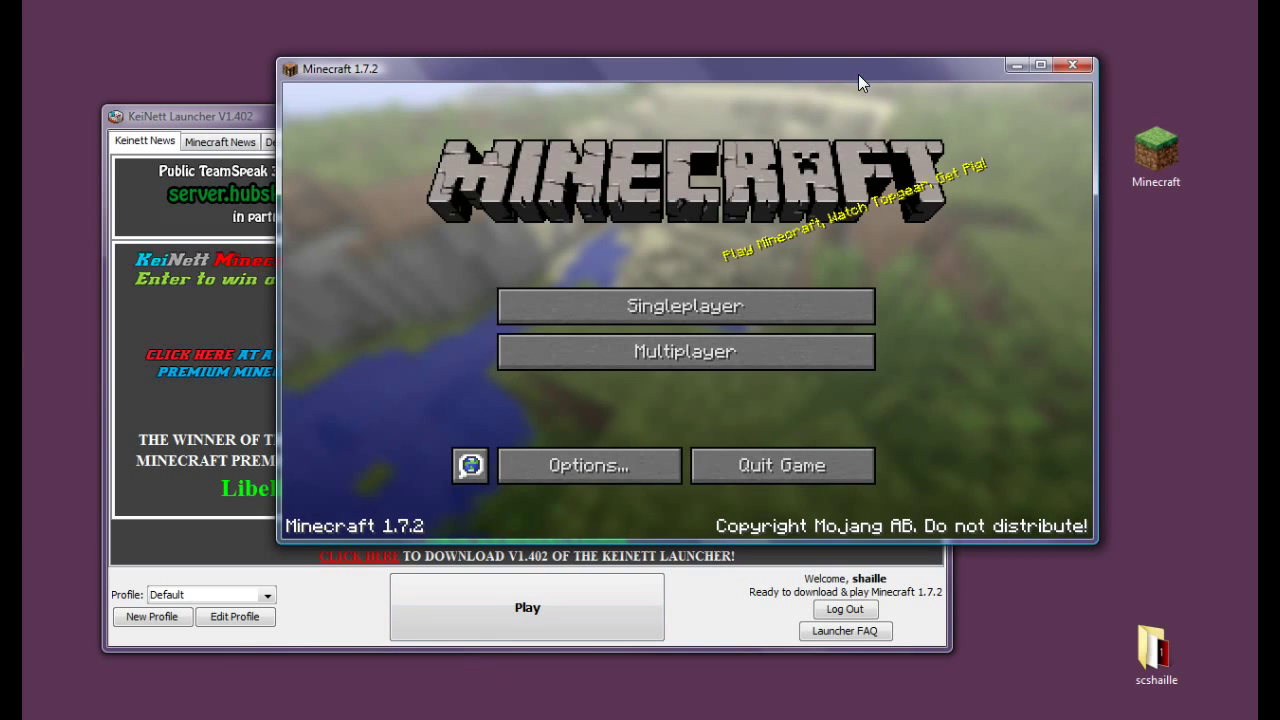
pyautogui.moveTo(862, 72); pyautogui.dragTo(878, 92)
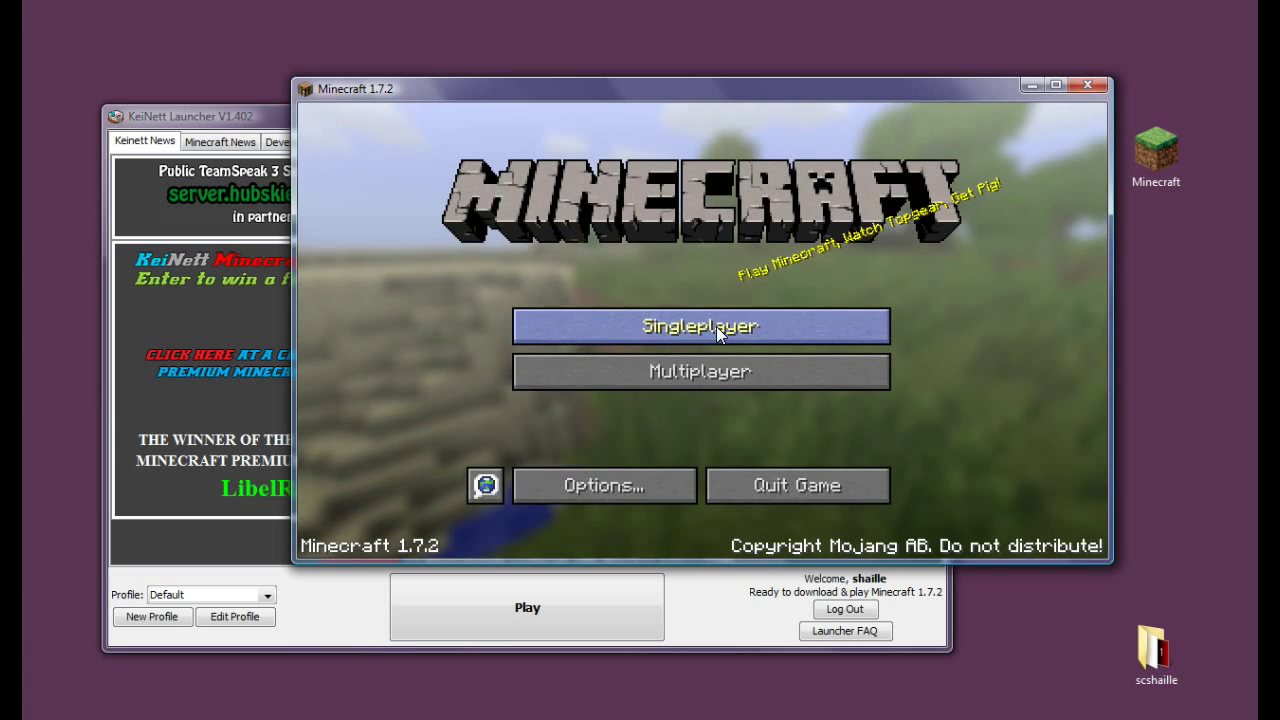
# Set the game's Music volume to 57% in the sound options and return to the title screen.
pyautogui.click(662, 478)
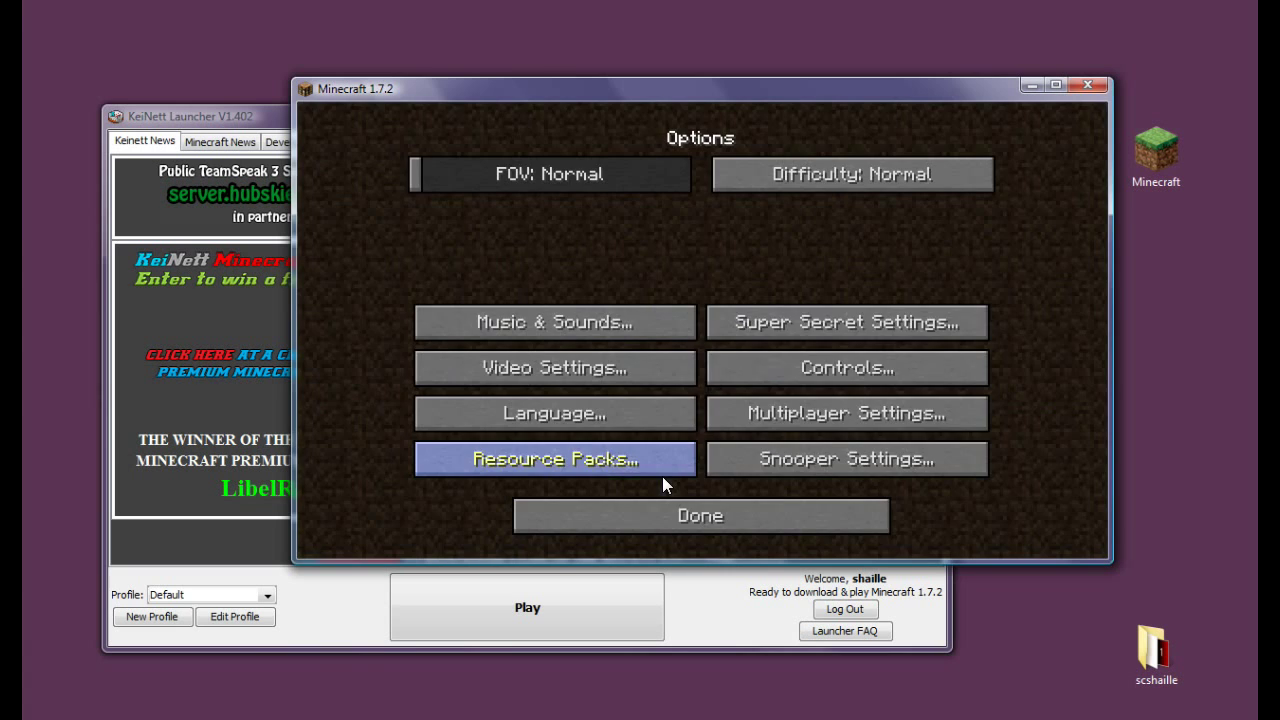
pyautogui.click(582, 326)
pyautogui.click(566, 219)
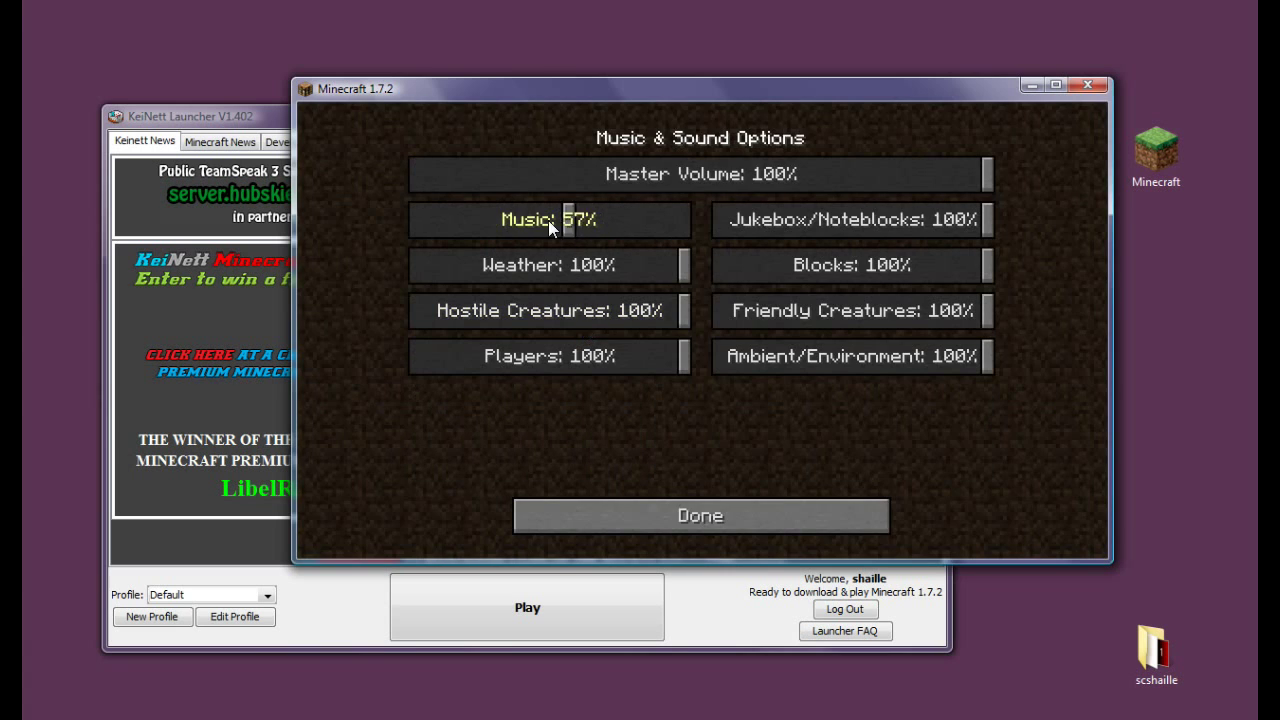
pyautogui.click(680, 526)
pyautogui.click(716, 518)
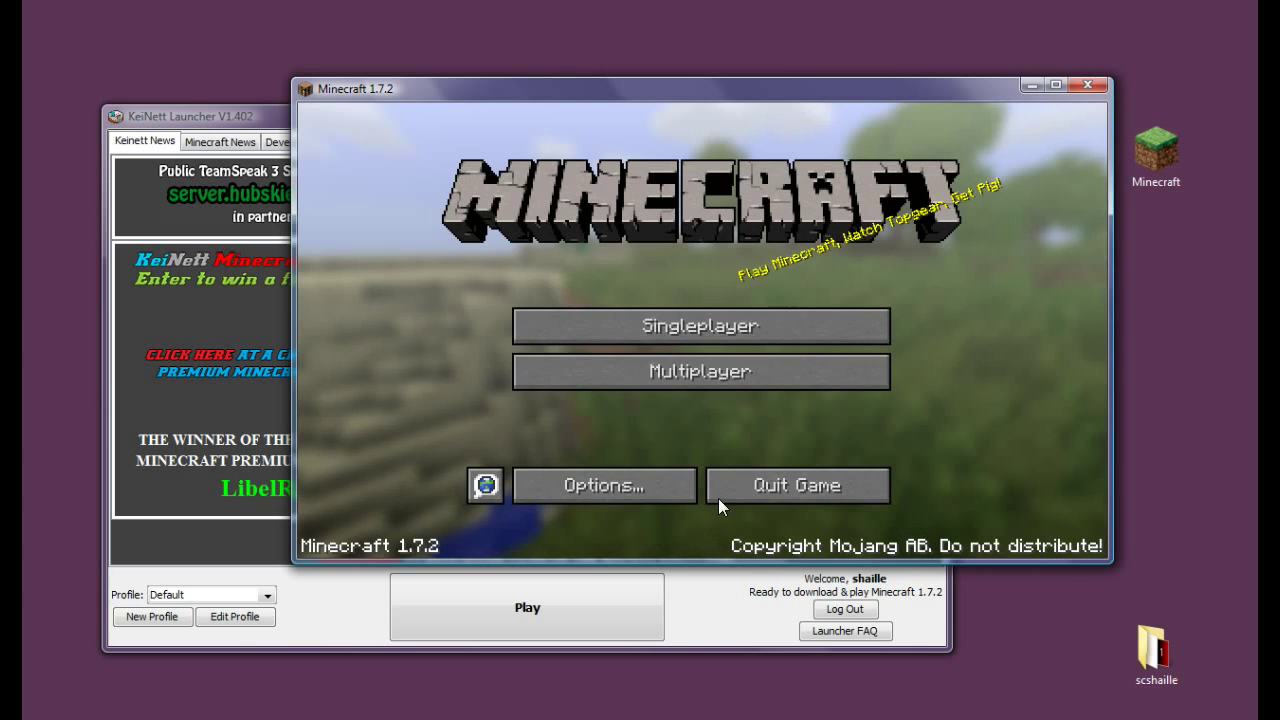
# Create a new singleplayer world named New World in Survival game mode.
pyautogui.click(740, 330)
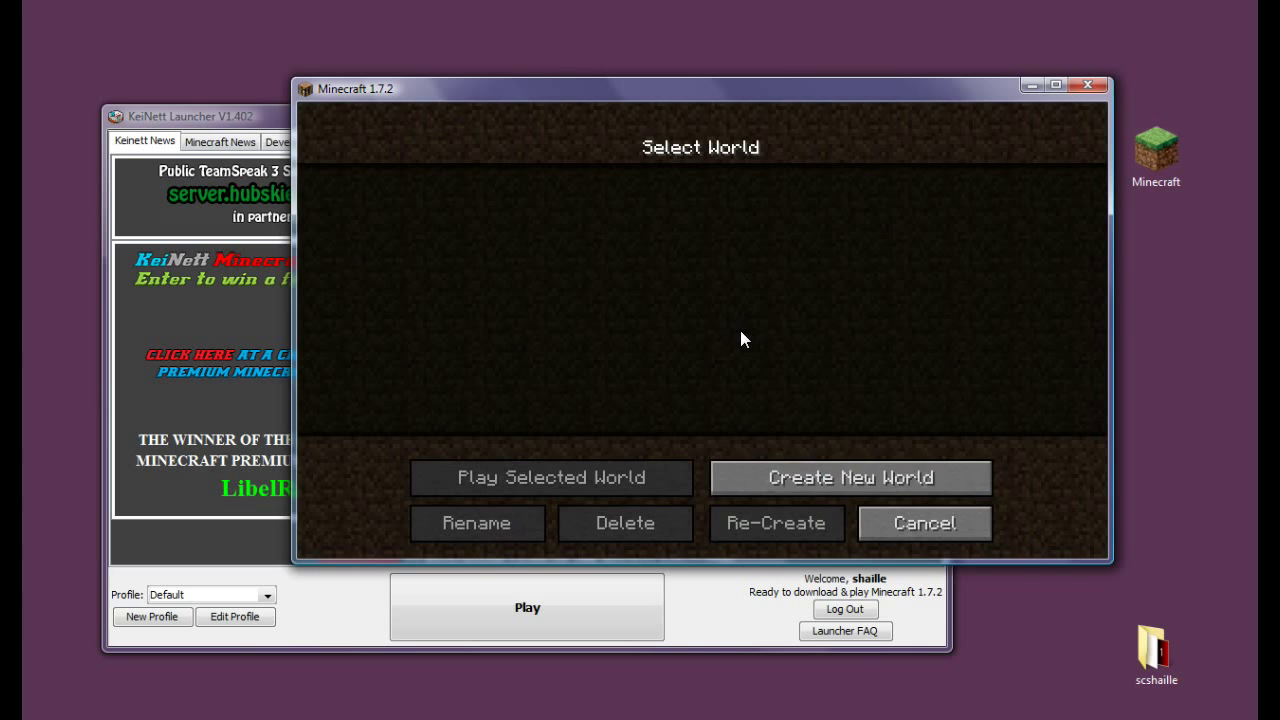
pyautogui.click(866, 478)
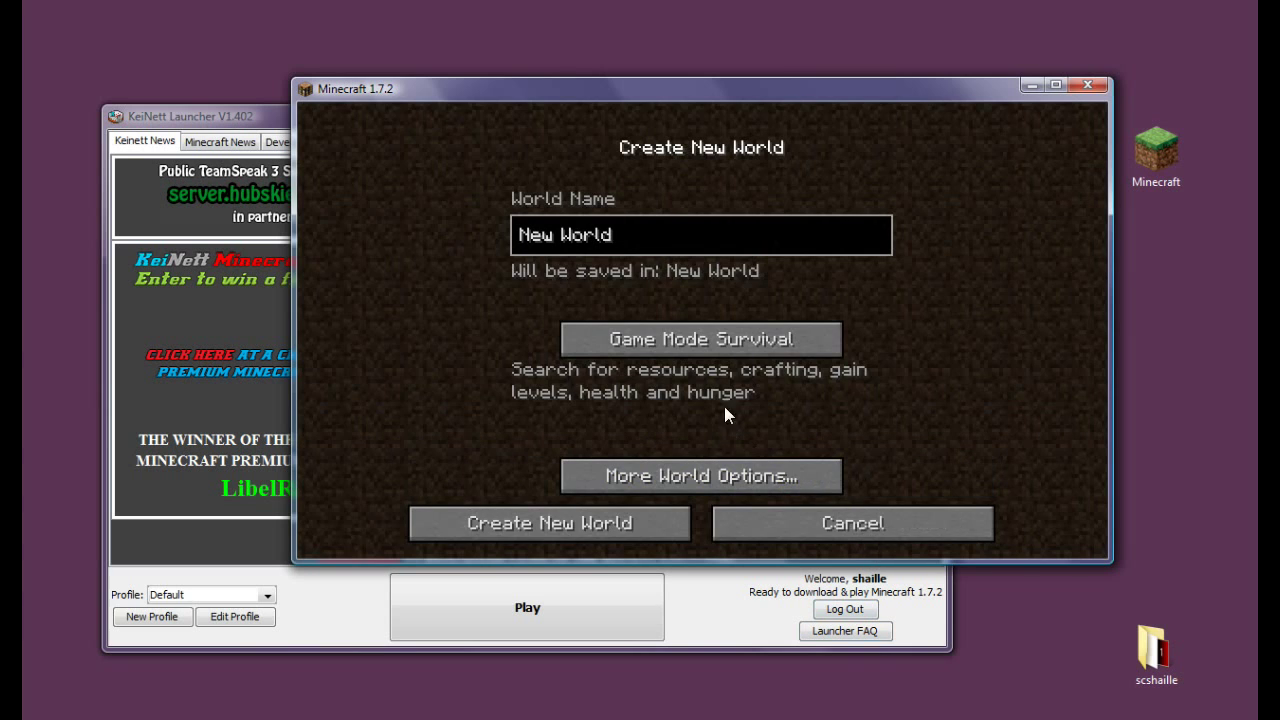
pyautogui.click(604, 524)
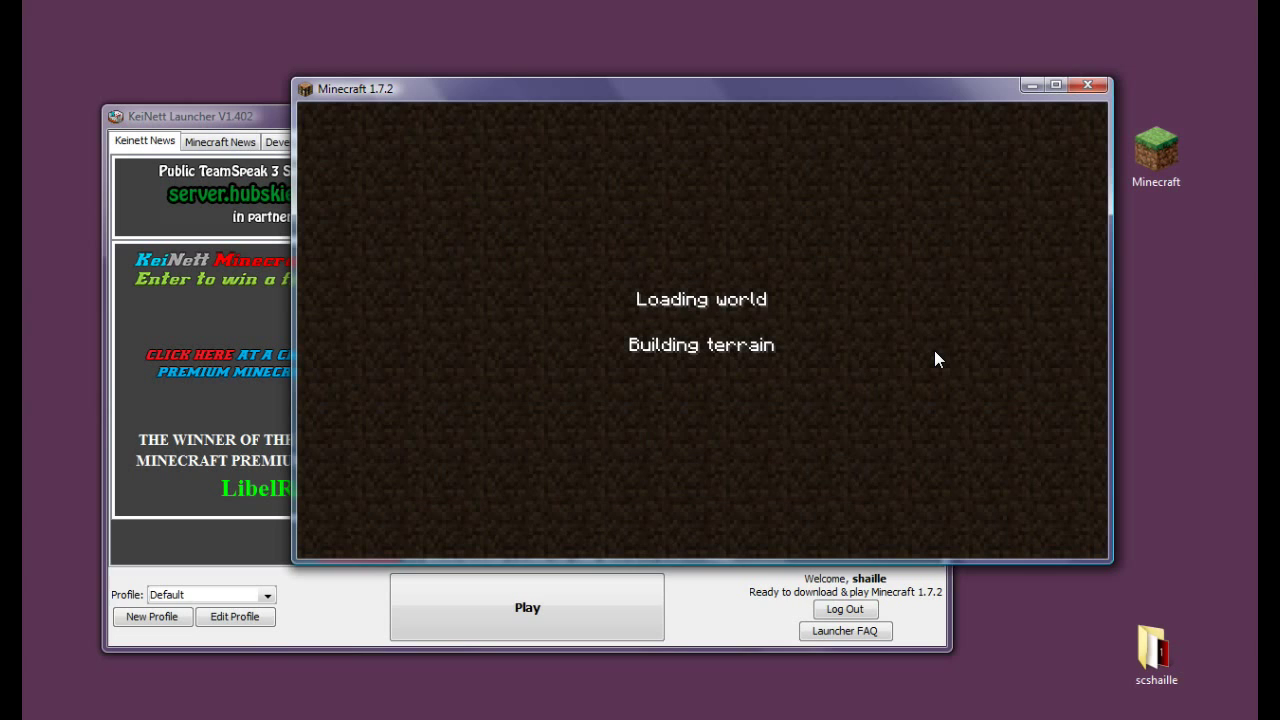